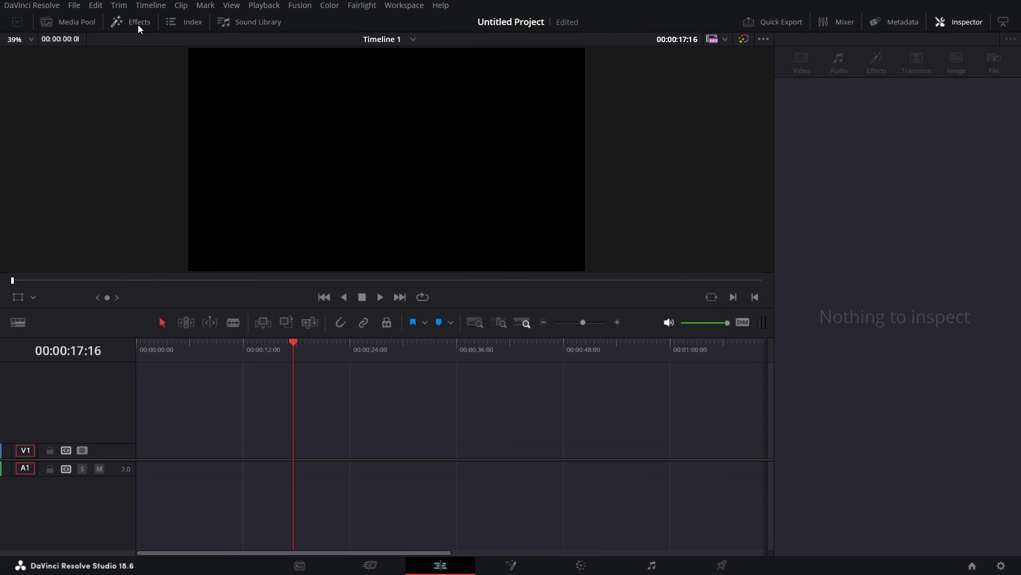
- Drop a Fusion Composition clip from Effects onto V1 and open it in the Fusion page
click(138, 22)
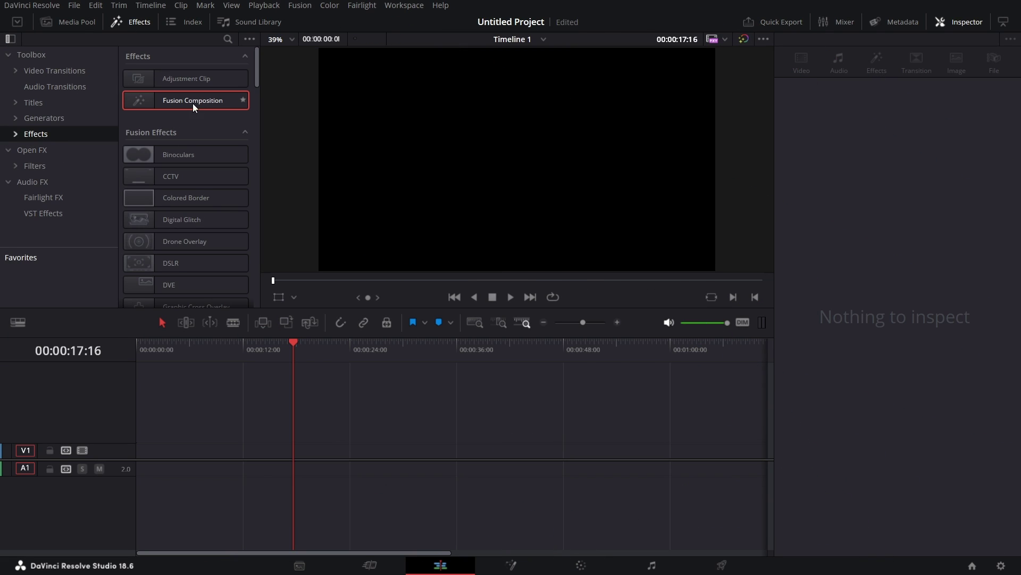
drag(192, 103, 303, 457)
right_click(319, 453)
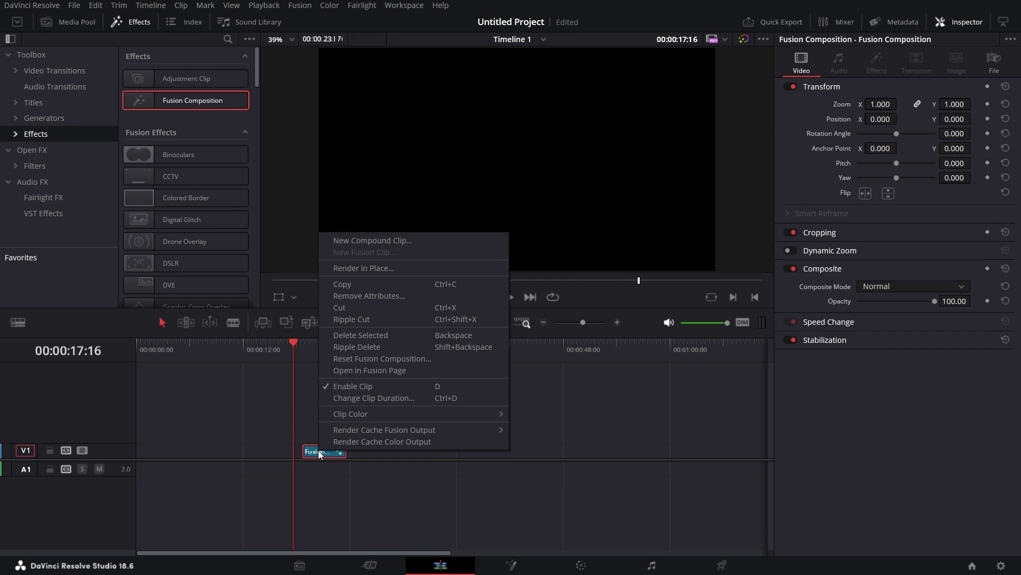
click(390, 371)
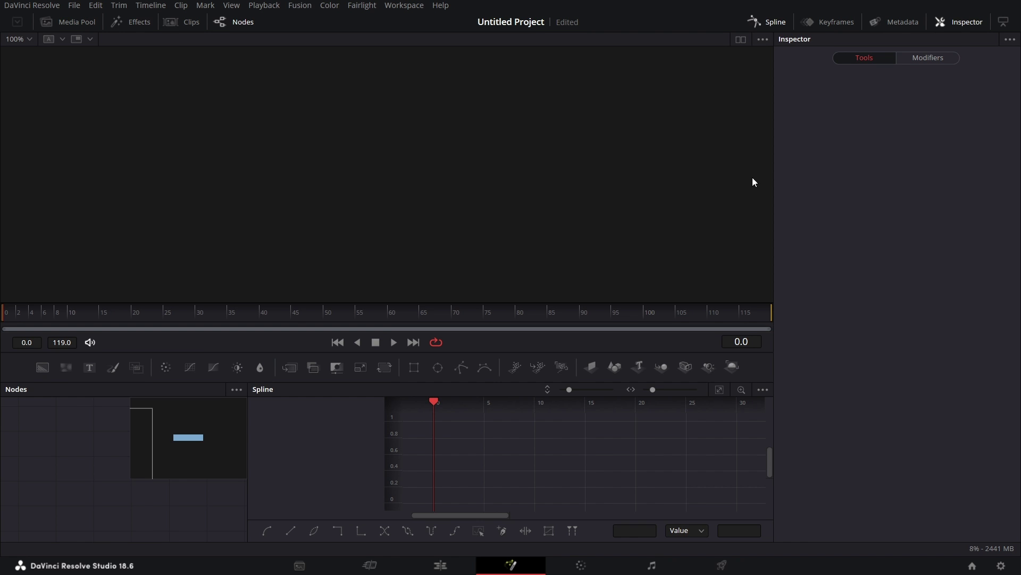
- Add a Text+ node (Text1) to the node graph and show it in the viewer
click(772, 22)
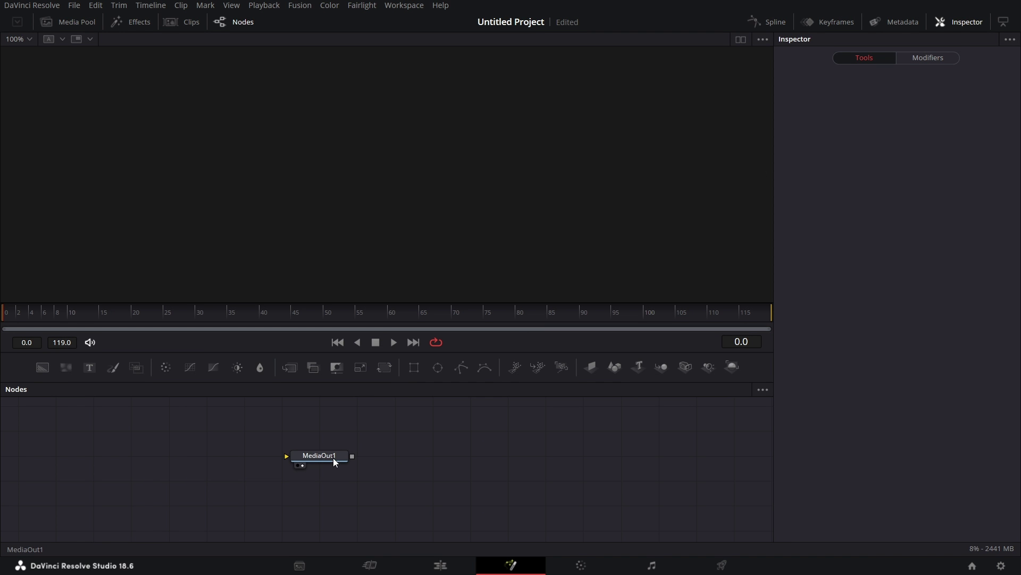
drag(333, 458, 701, 480)
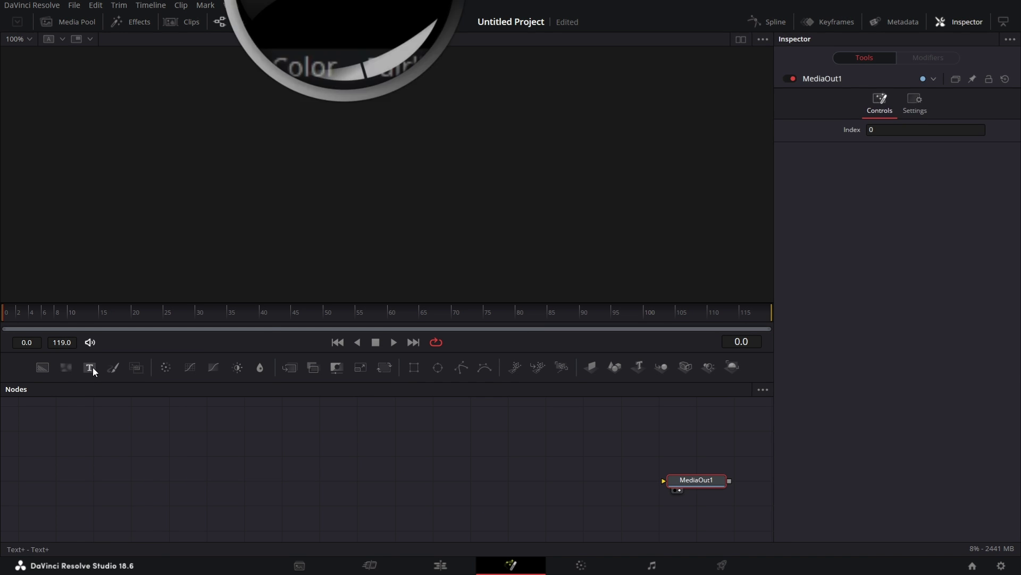
drag(90, 368, 159, 491)
drag(218, 444, 576, 38)
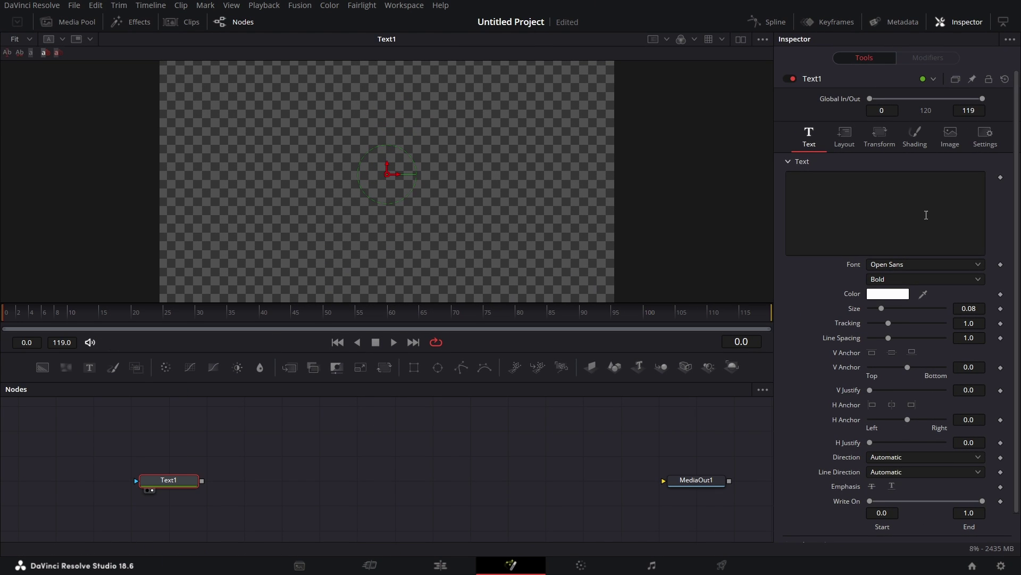
- Enter RESOLVE as the text and set its Size to 0.05
click(926, 205)
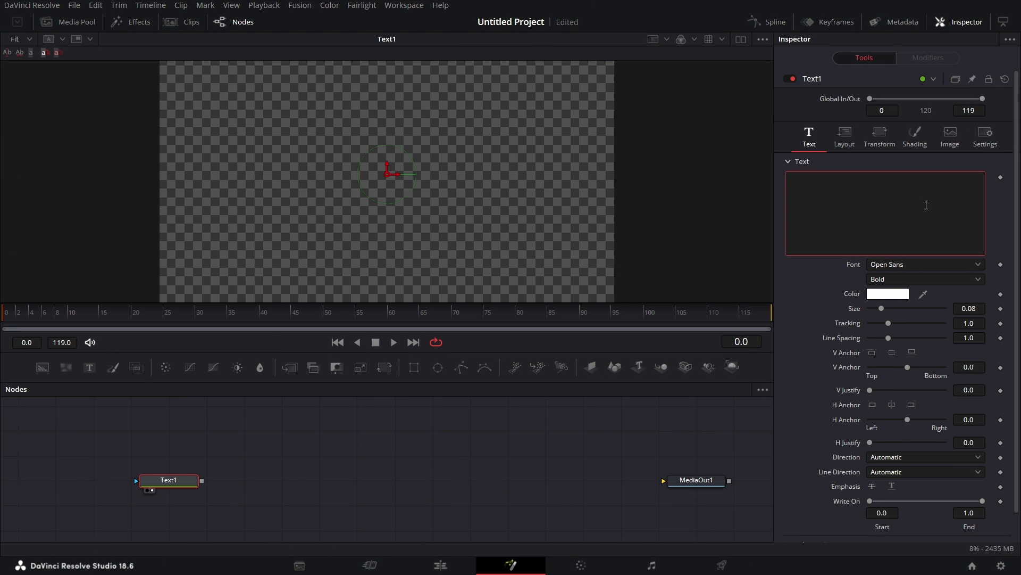
text(RESOLVE)
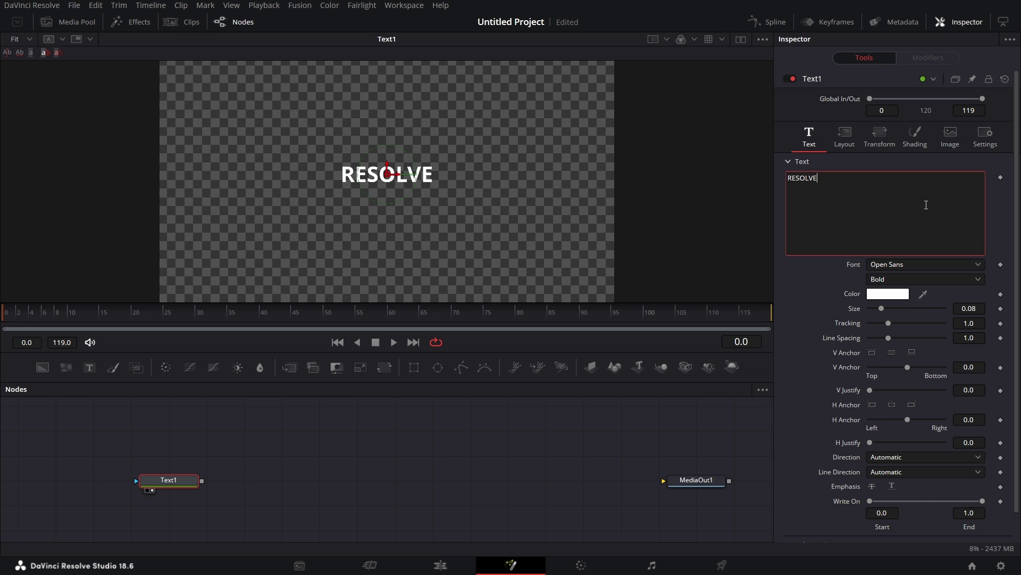
click(970, 308)
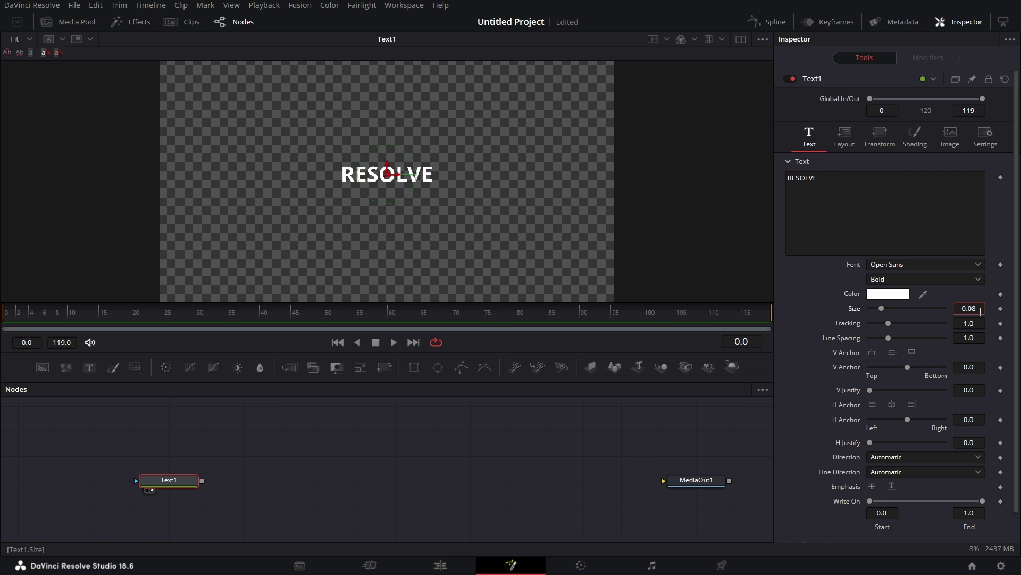
text(0.05)
click(968, 319)
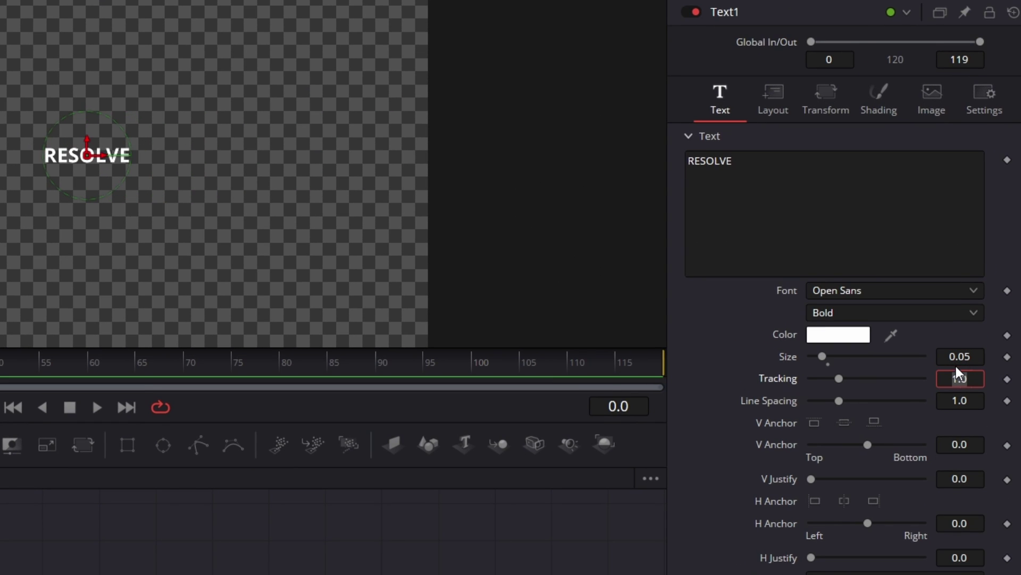
click(222, 169)
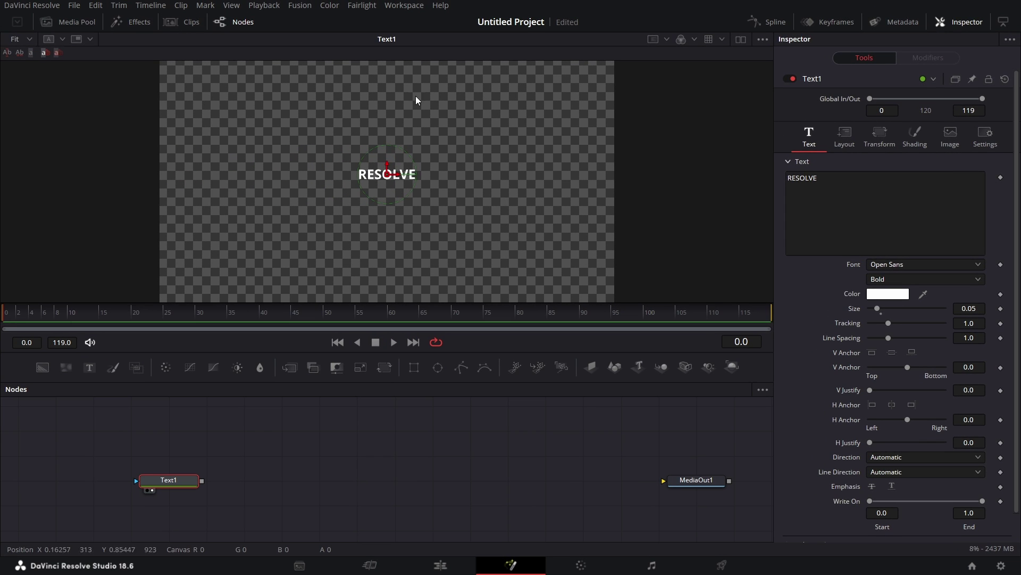
- Enable Show Guides in the viewer and drag the RESOLVE title into the lower-left corner
right_click(491, 124)
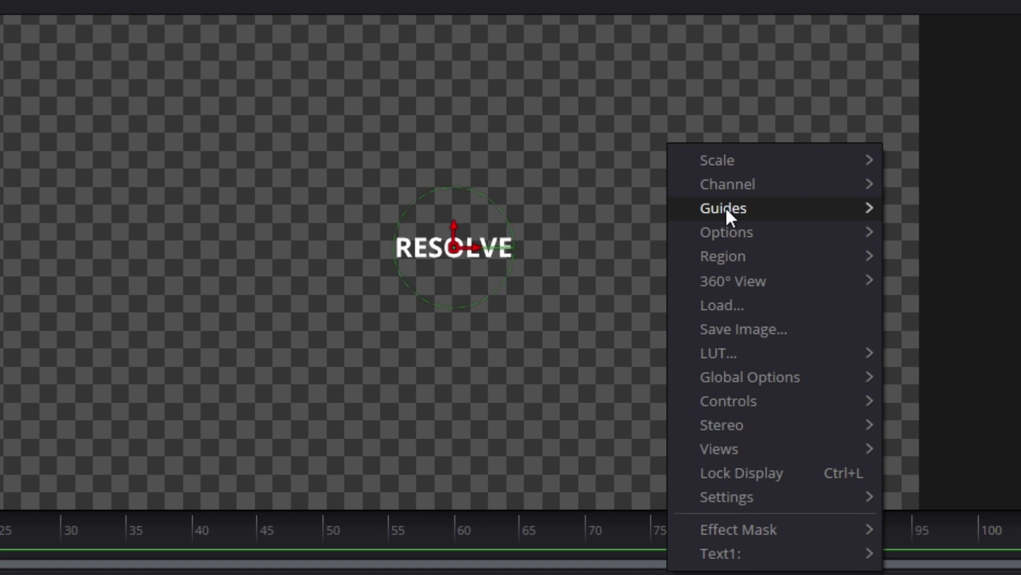
mouse_move(542, 160)
click(981, 207)
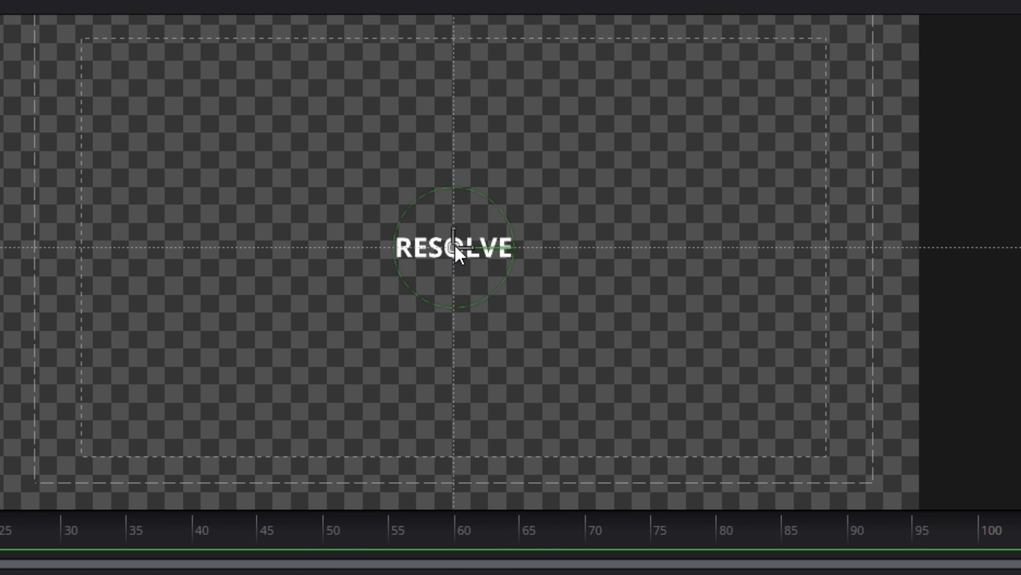
drag(455, 245, 148, 439)
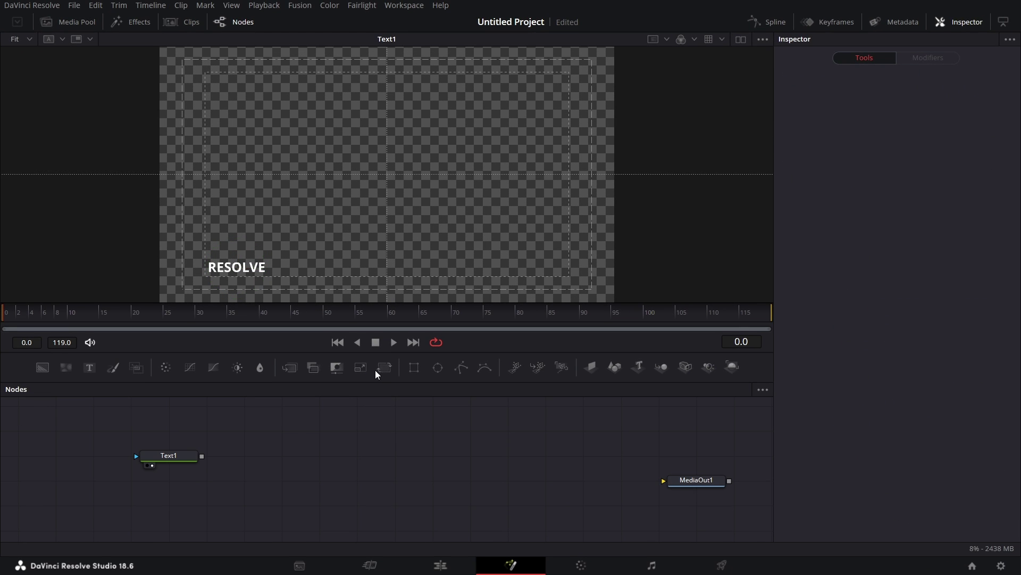
- Connect a new Transform1 after Text1 and modify its Center with a Vector Result modifier
drag(384, 367, 320, 461)
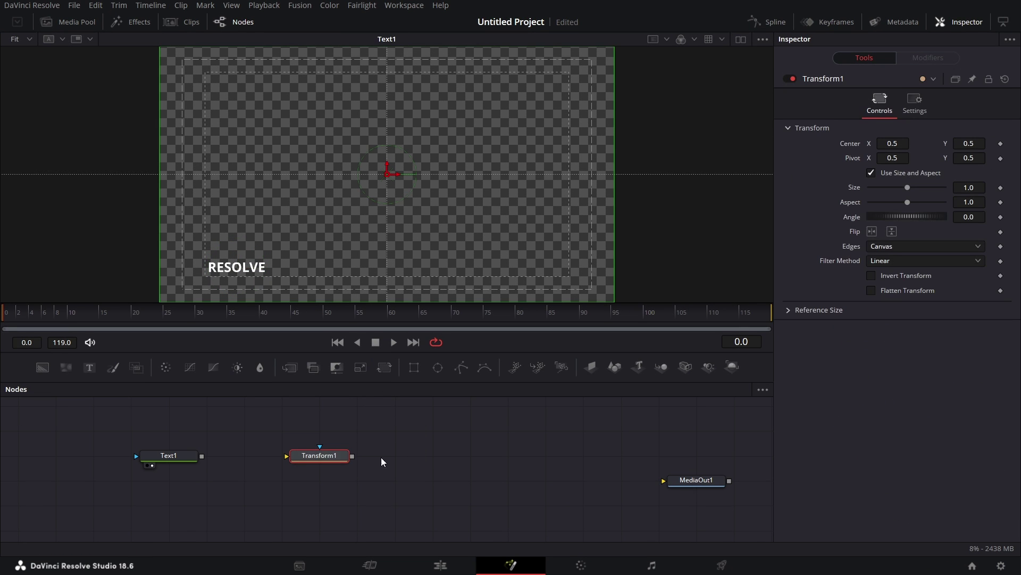
drag(201, 456, 292, 457)
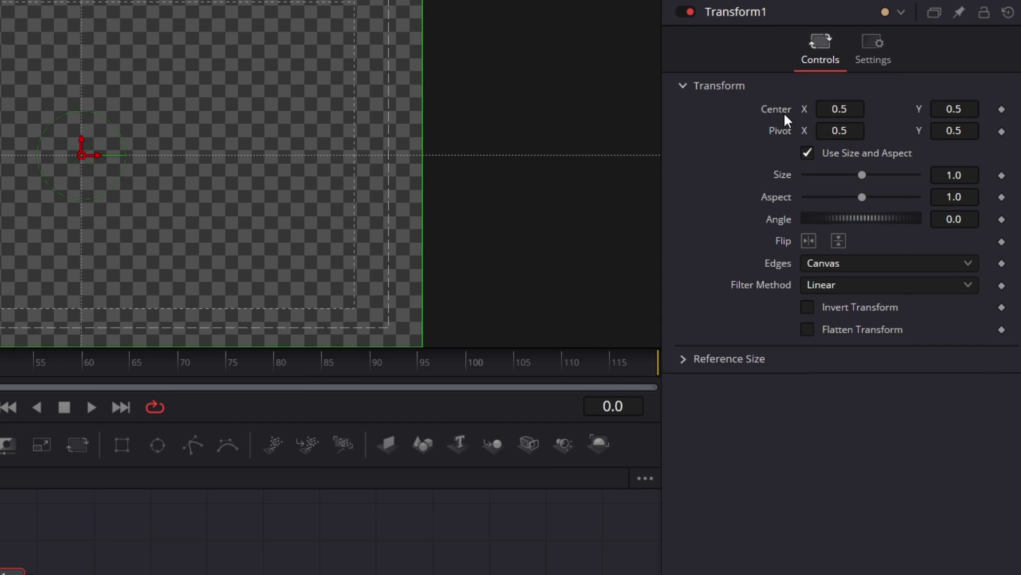
right_click(784, 119)
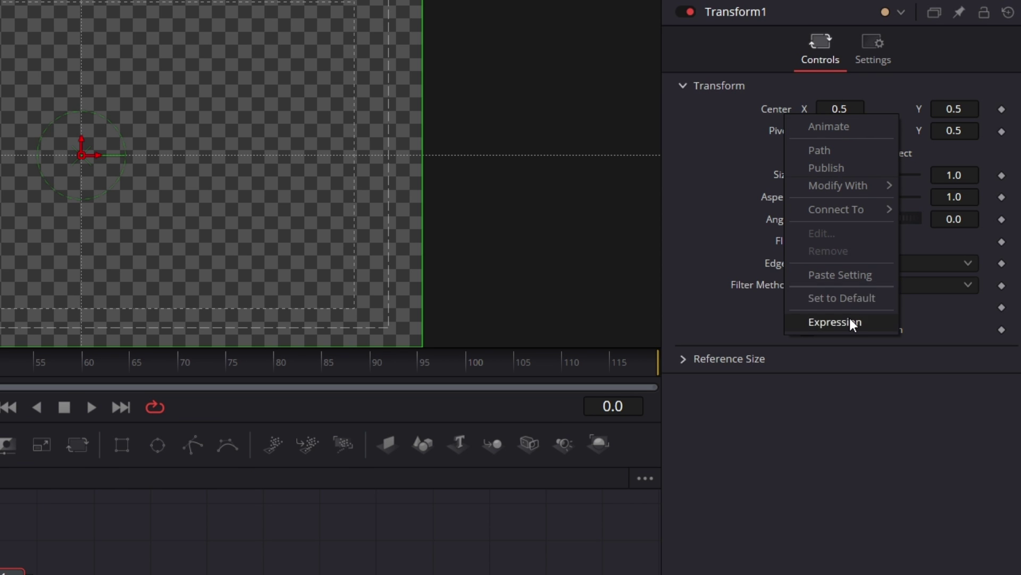
mouse_move(864, 187)
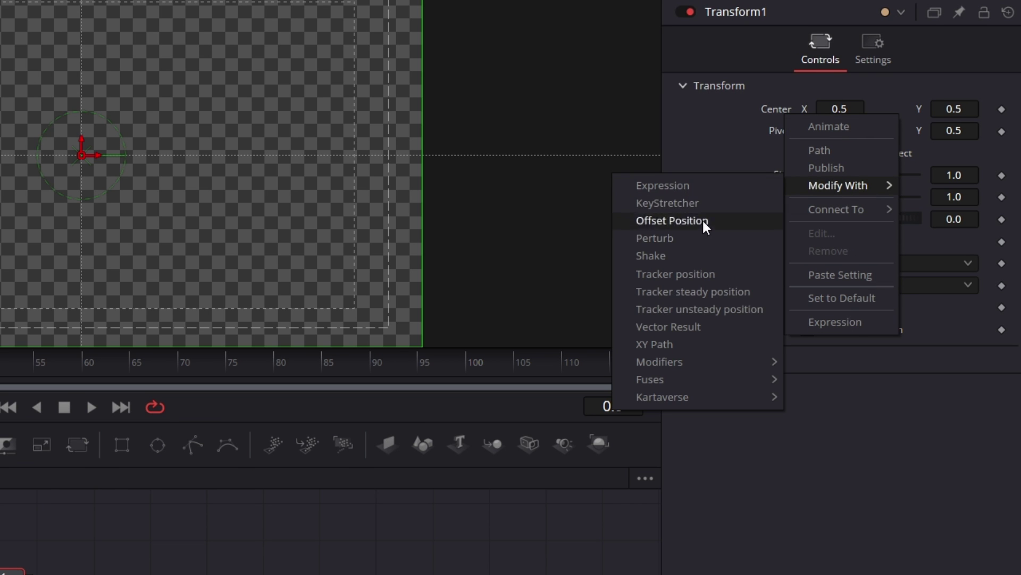
click(694, 327)
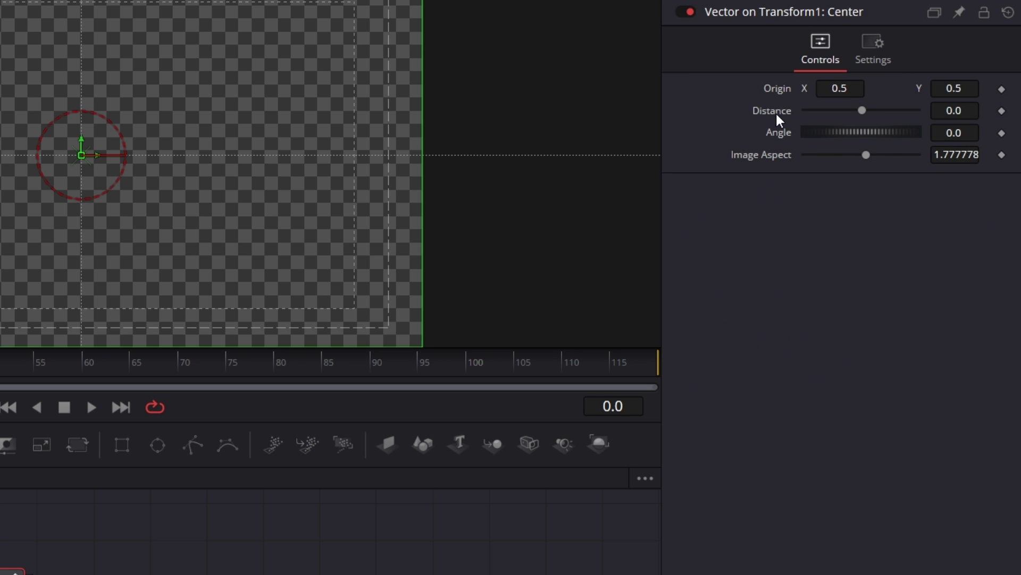
- Drive the vector's Distance with an Anim Curves modifier using Easing, Circ in and out
right_click(777, 115)
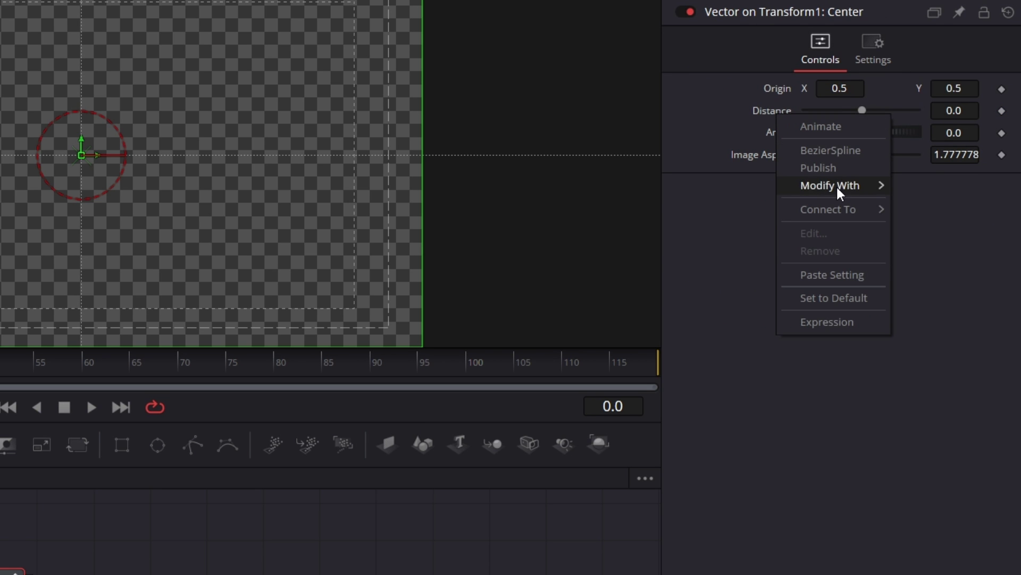
mouse_move(812, 187)
click(697, 184)
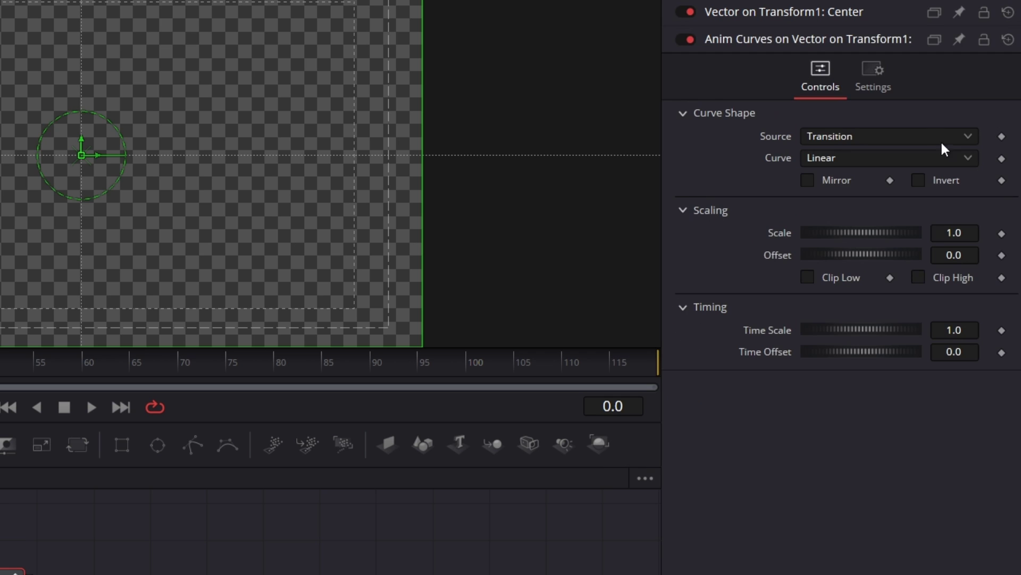
click(884, 160)
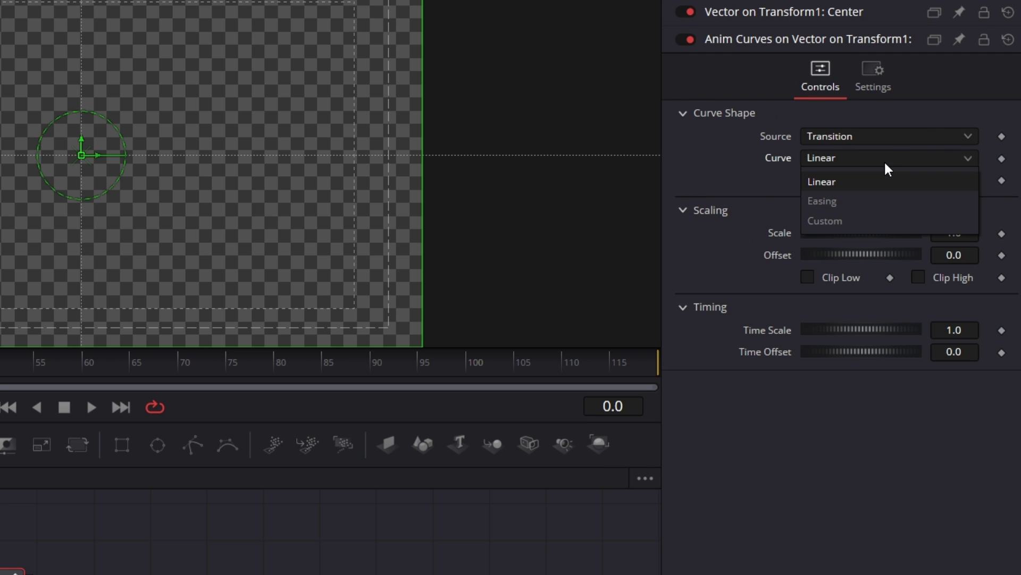
click(840, 201)
click(853, 180)
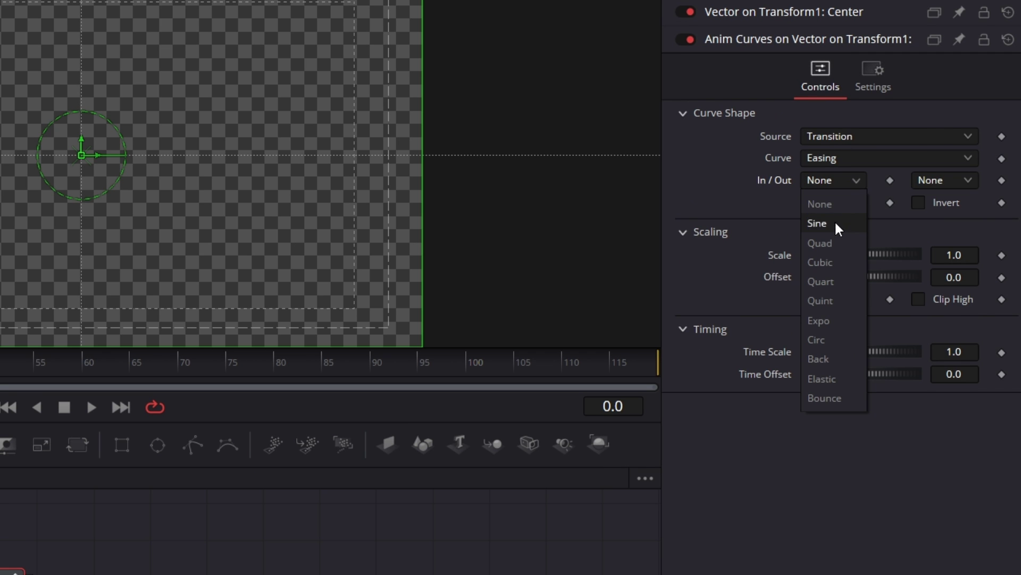
click(835, 343)
click(944, 181)
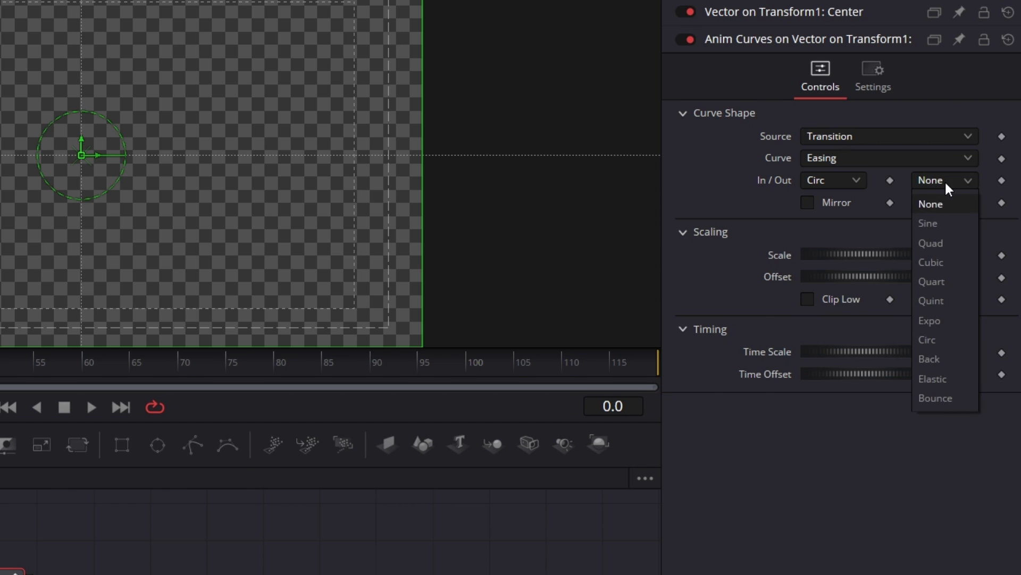
click(948, 341)
- Set the curve Offset 0.05, Scale -0.05 and Time Scale 5, then preview the slide
click(962, 277)
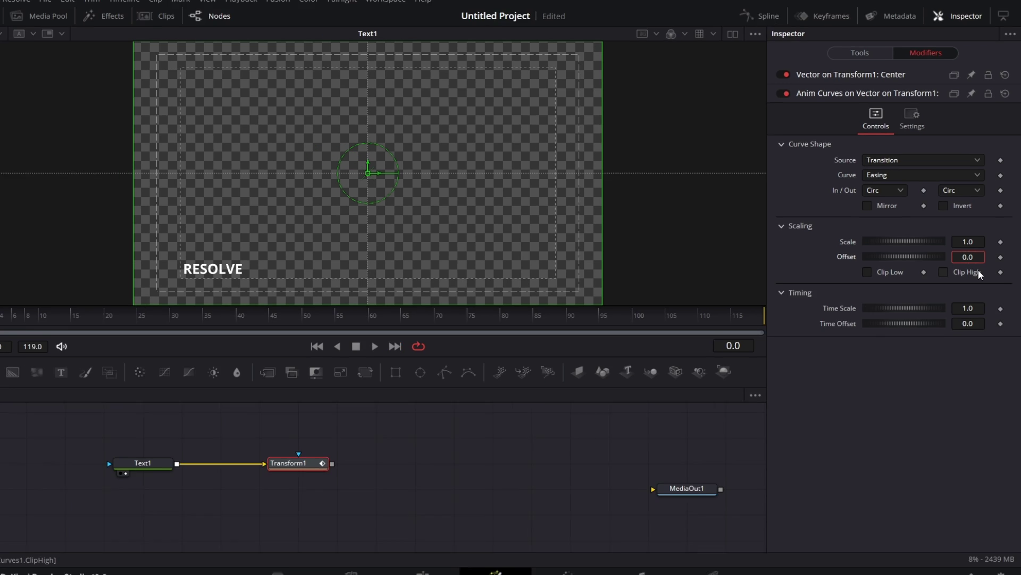
text(5)
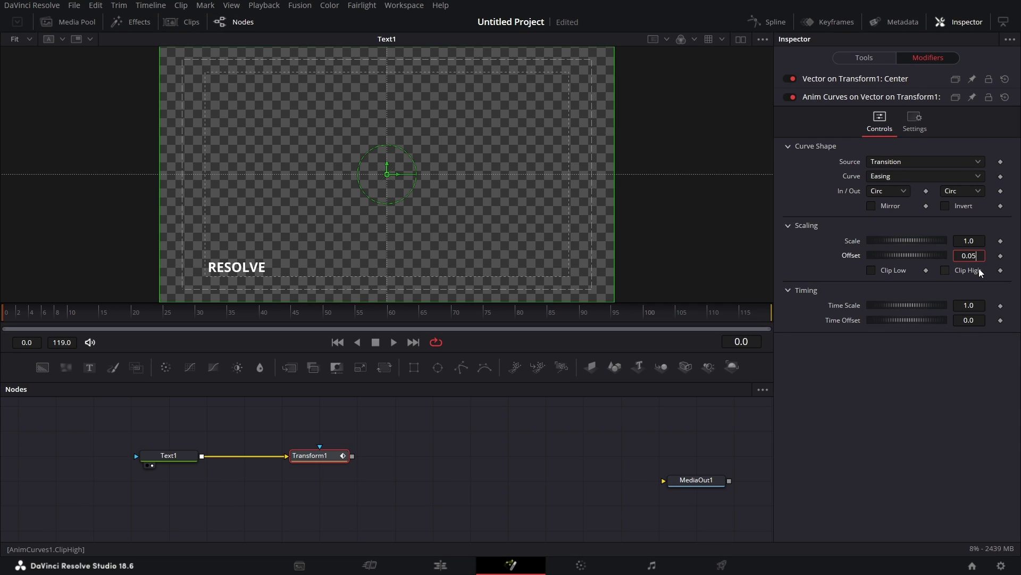
click(982, 240)
text(-)
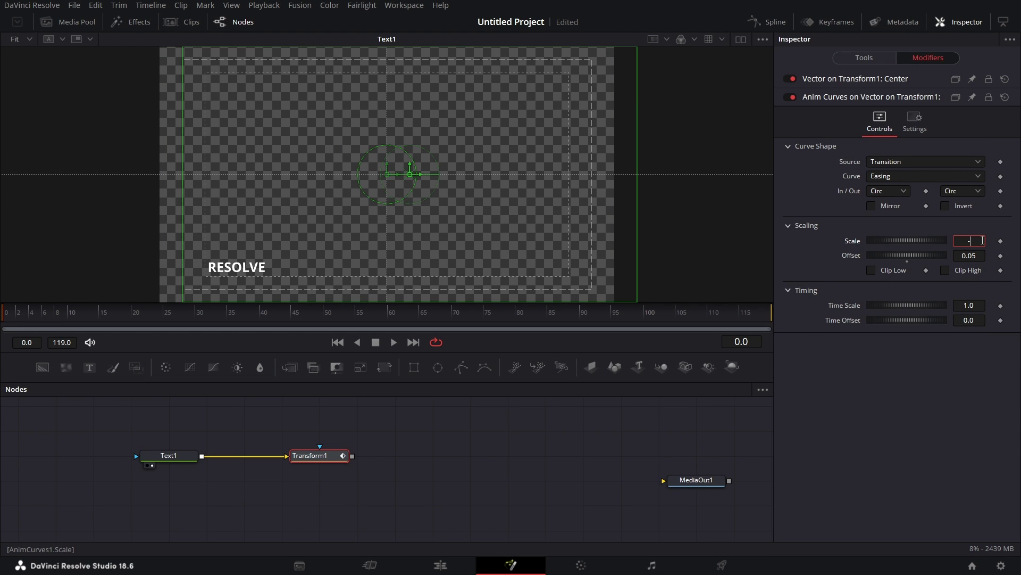
text(0.05)
key(Return)
key(1)
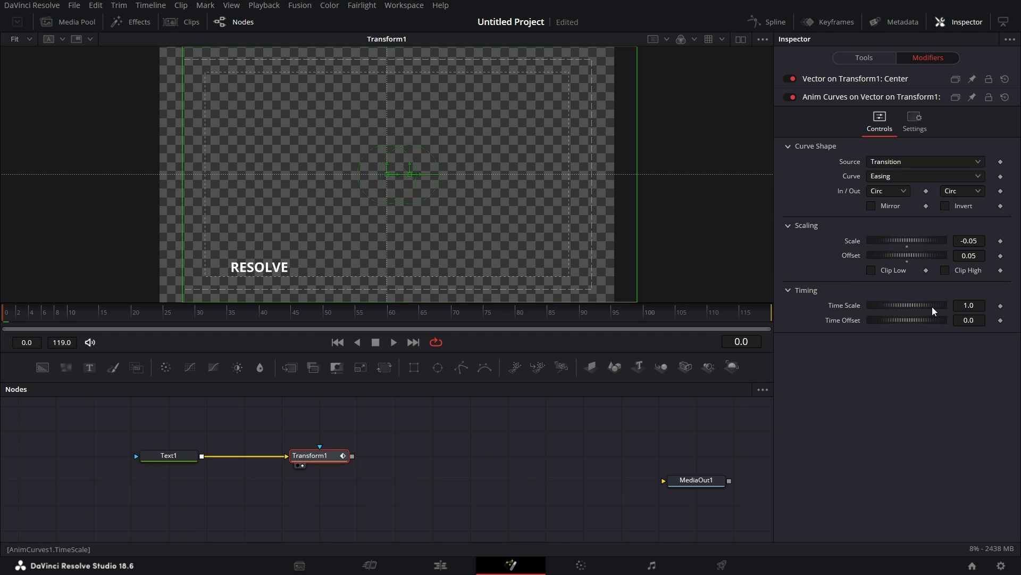
click(980, 305)
text(5)
key(Tab)
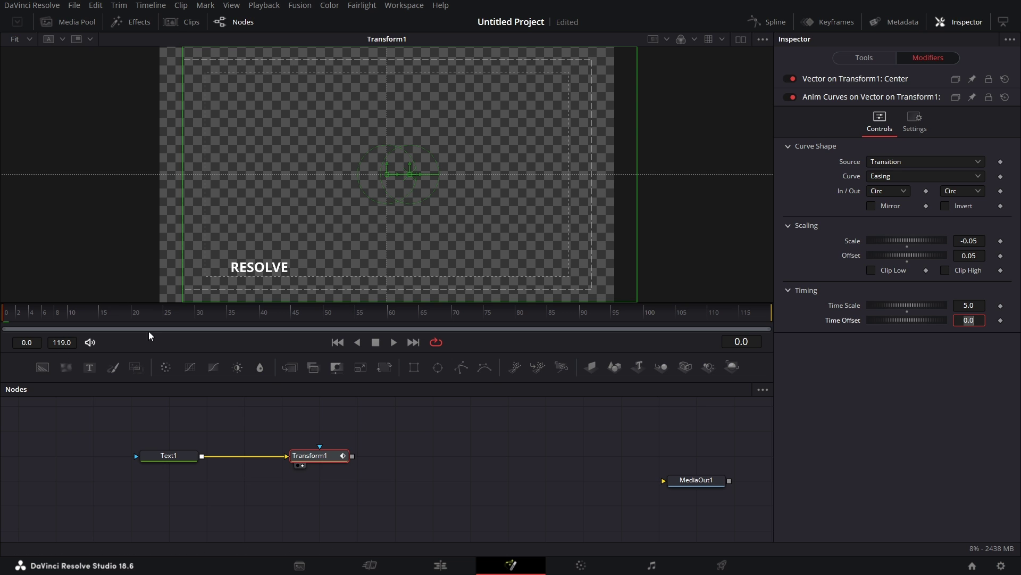
click(392, 343)
drag(324, 460, 362, 460)
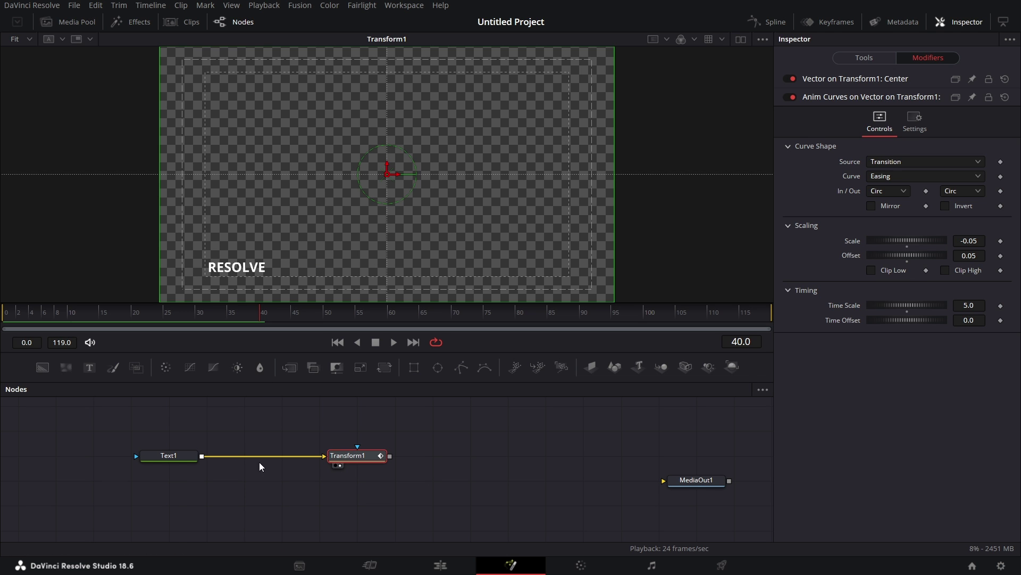
- Copy Text1 and paste it into empty graph space as the linked node Instance_Text1
click(174, 456)
right_click(174, 457)
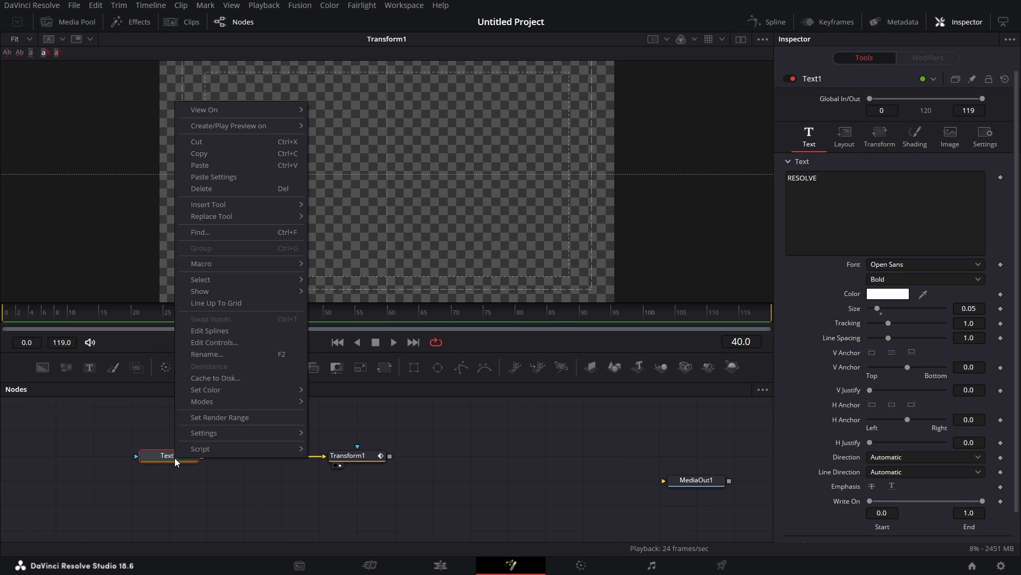
click(210, 152)
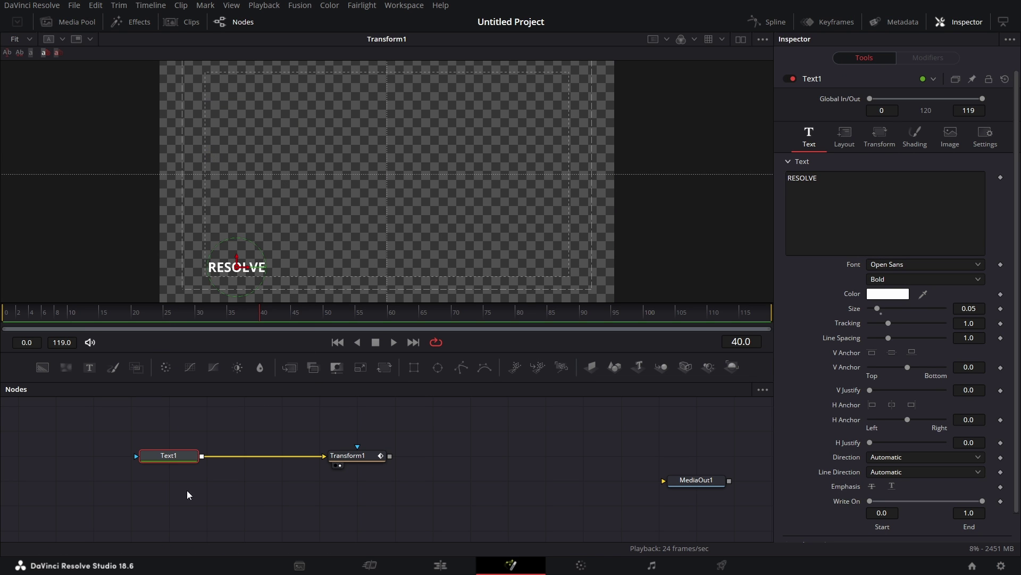
click(274, 497)
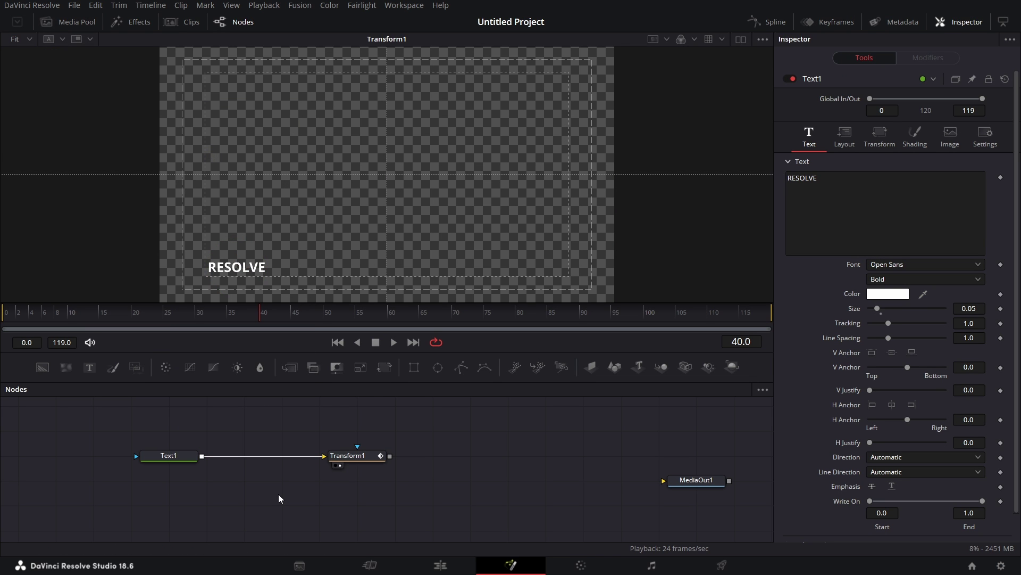
right_click(281, 495)
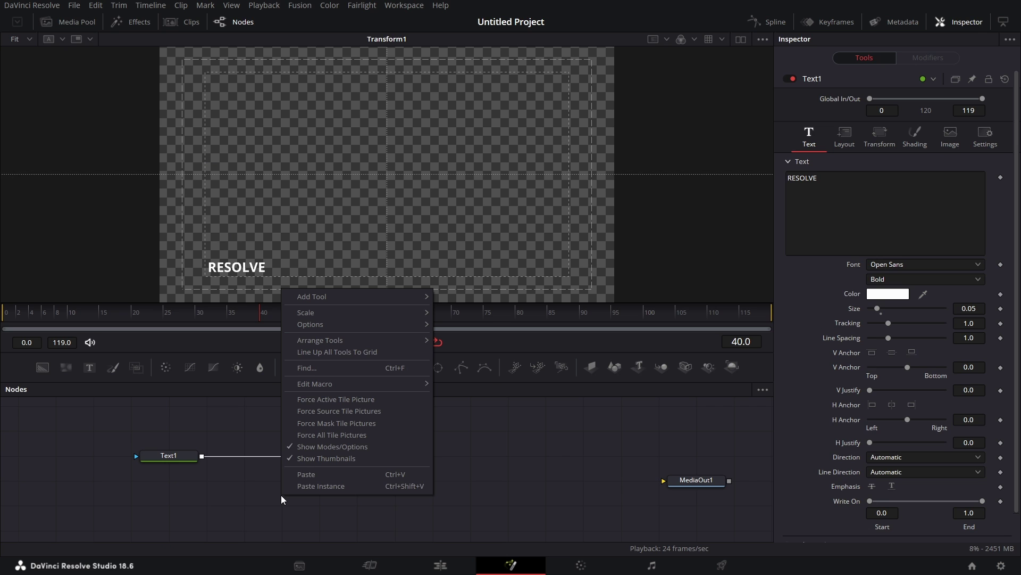
click(321, 486)
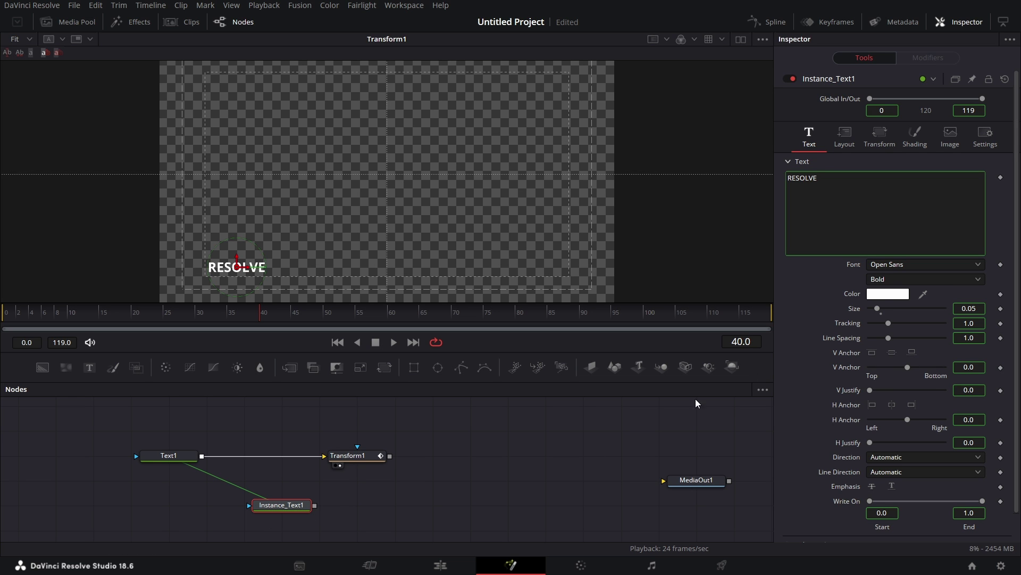
right_click(848, 311)
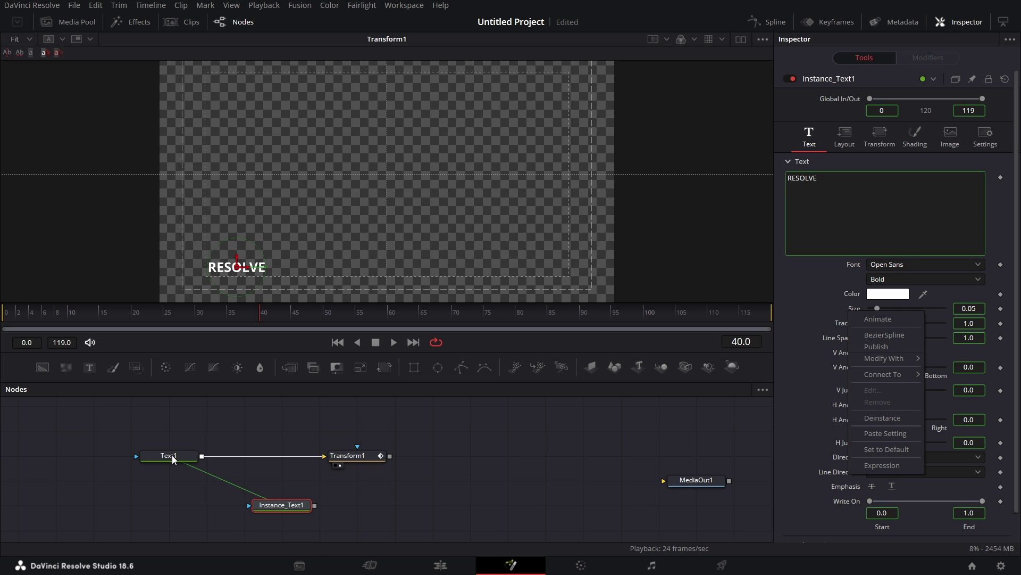
- In Shading, deinstance Appearance, switch it to Border Fill and set Level to Line
click(795, 352)
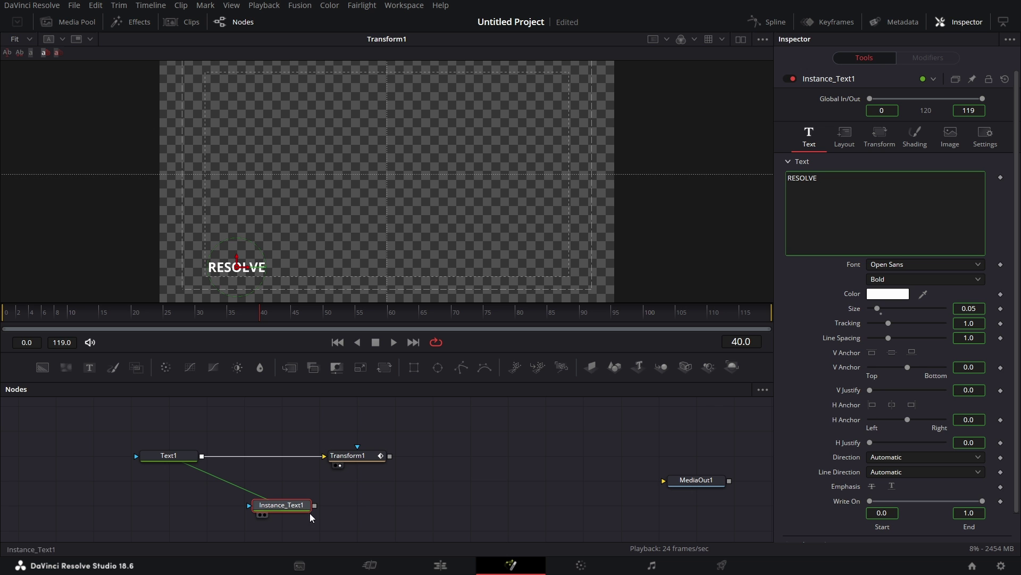
click(925, 137)
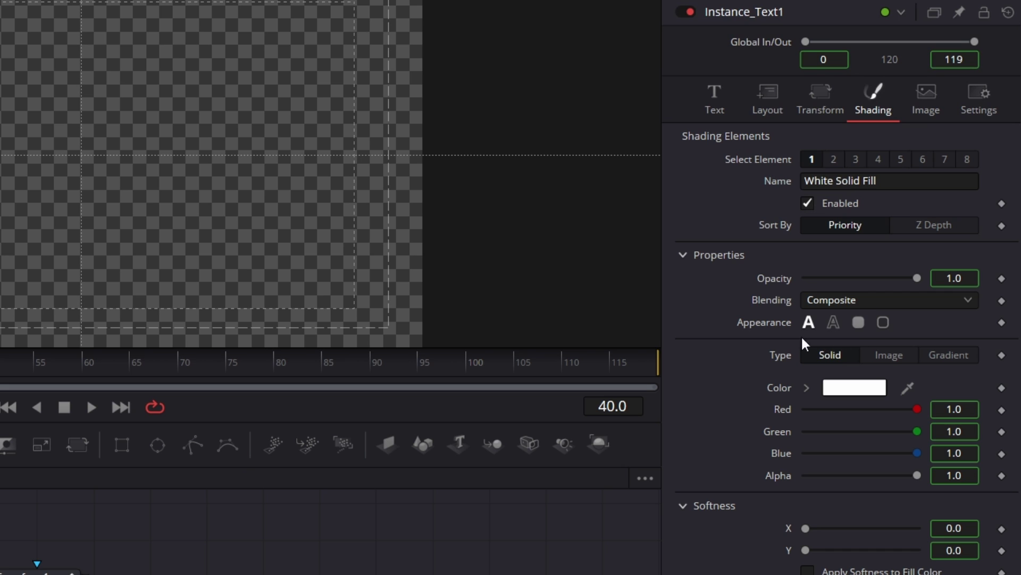
right_click(763, 327)
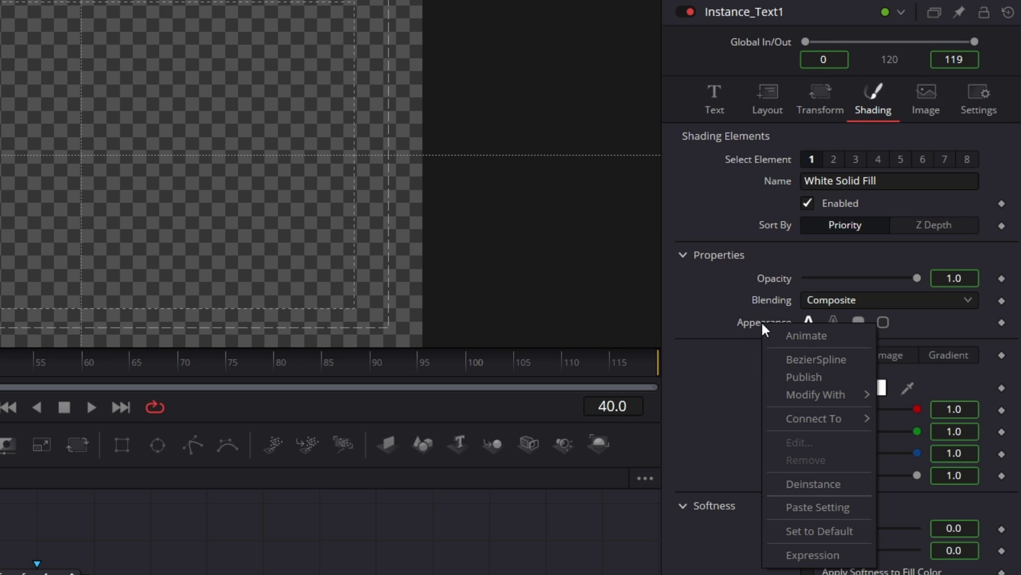
click(814, 484)
scroll(862, 292, down, 1)
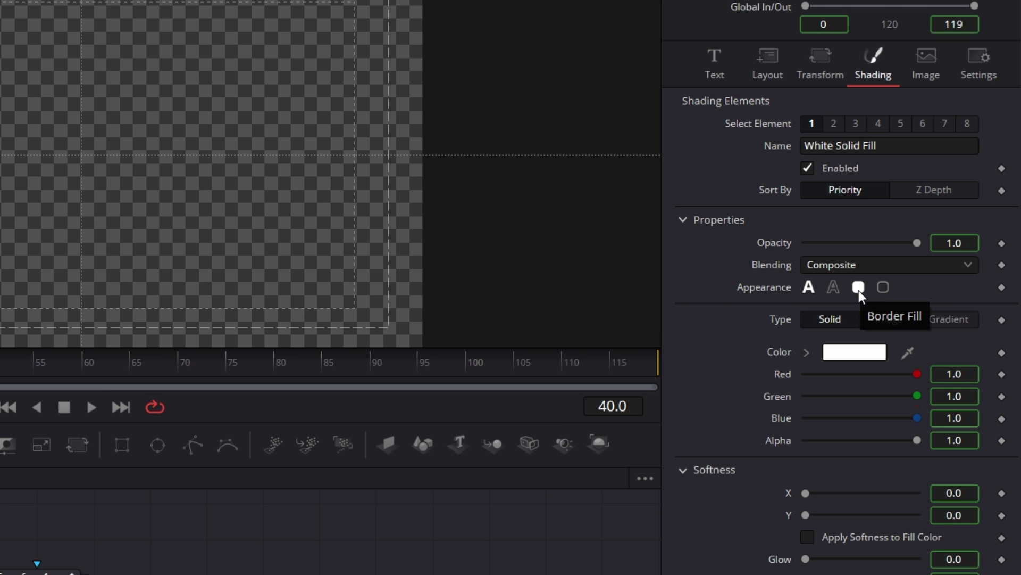
click(858, 288)
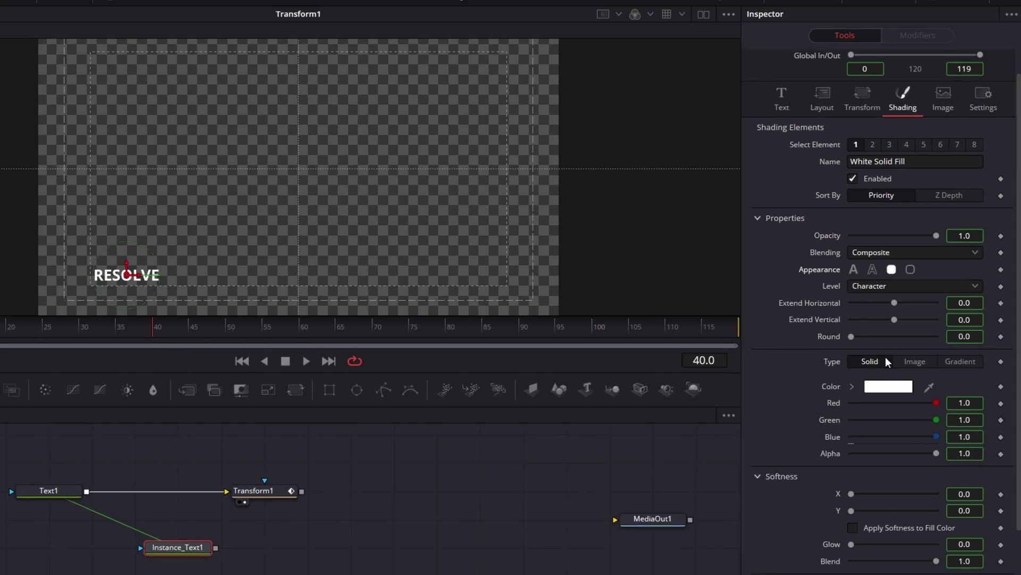
key(1)
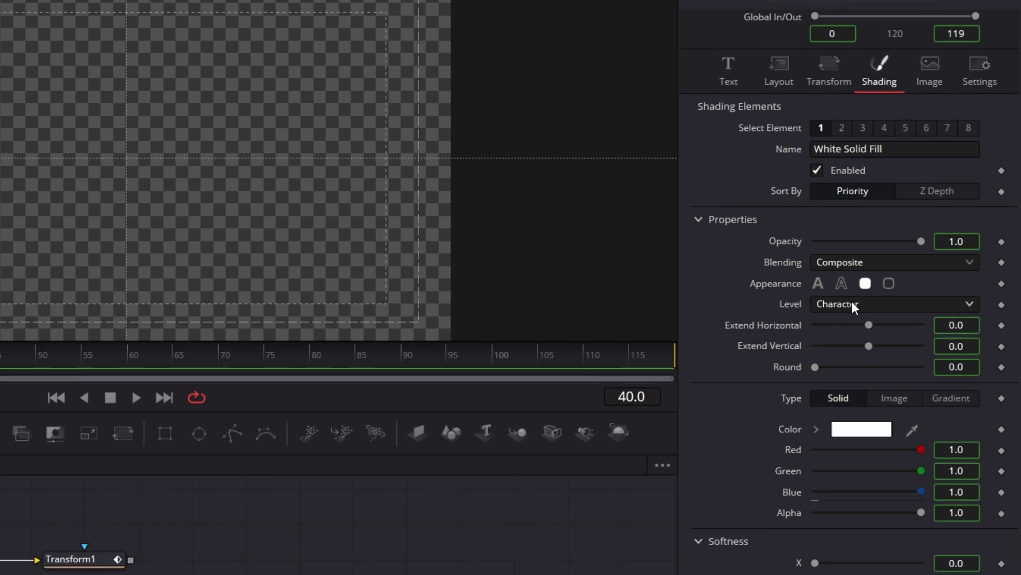
click(901, 277)
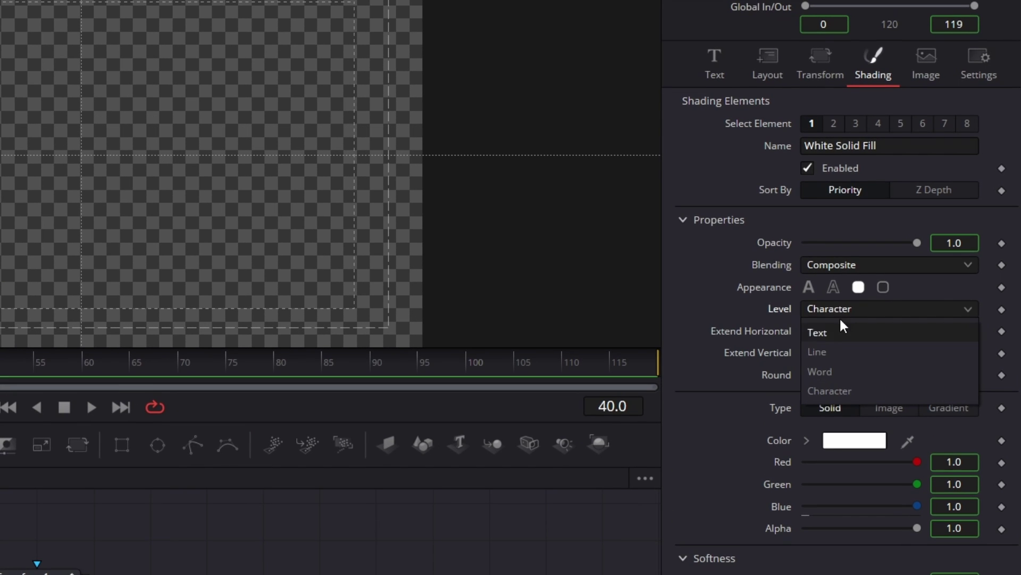
click(892, 307)
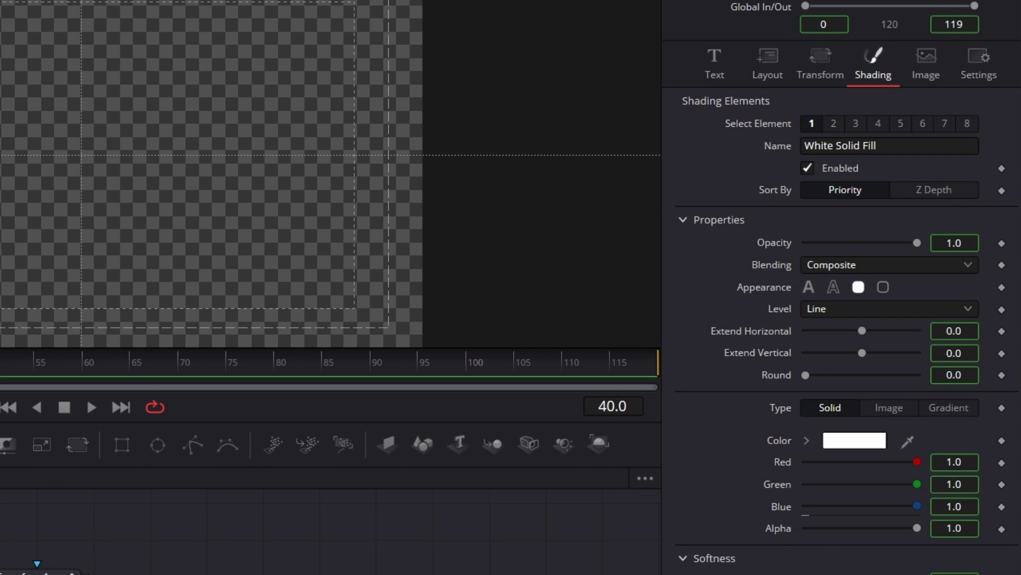
- Deinstance Extend Vertical and set it to 0.05
right_click(775, 352)
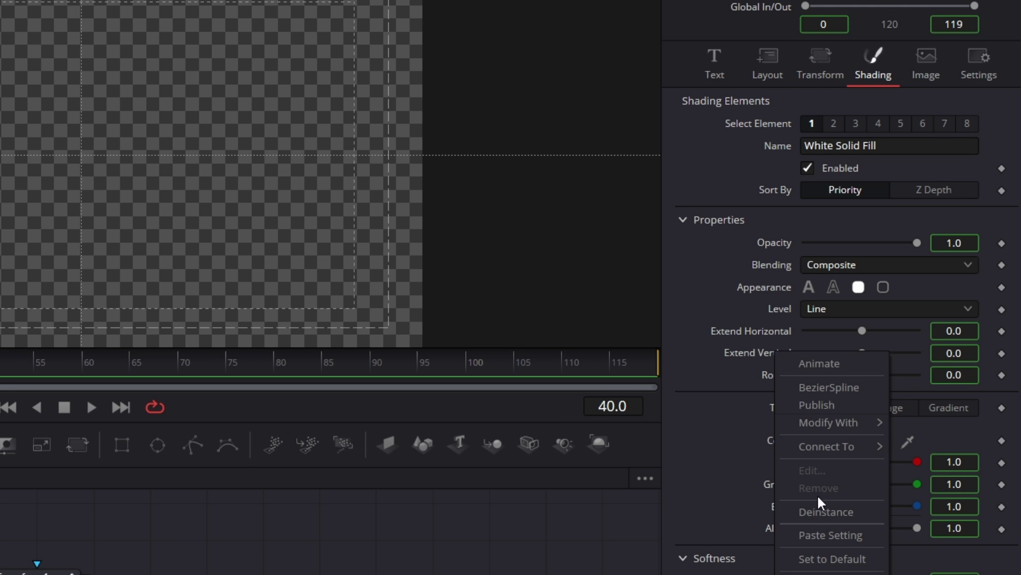
click(830, 512)
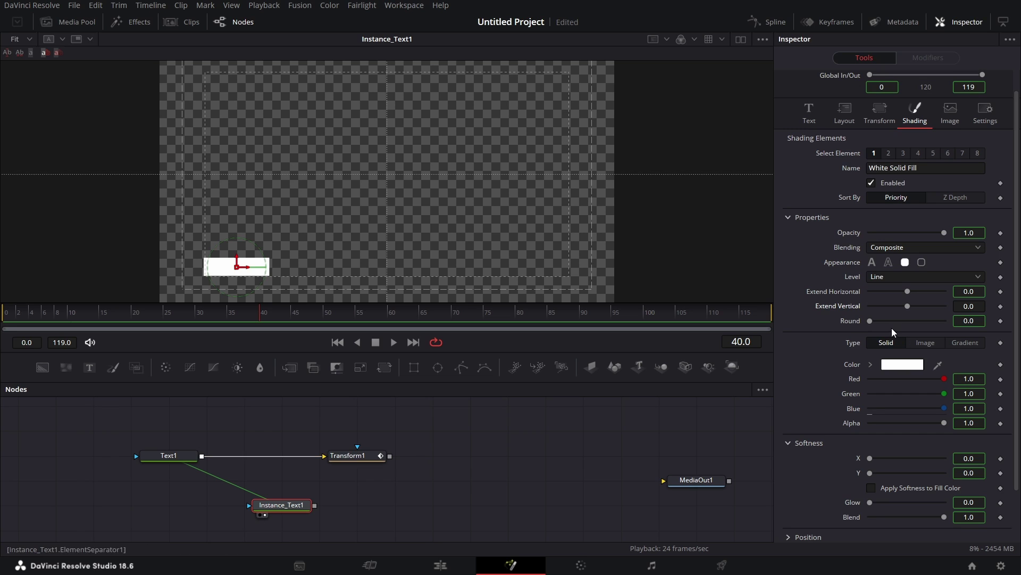
click(980, 307)
key(Tab)
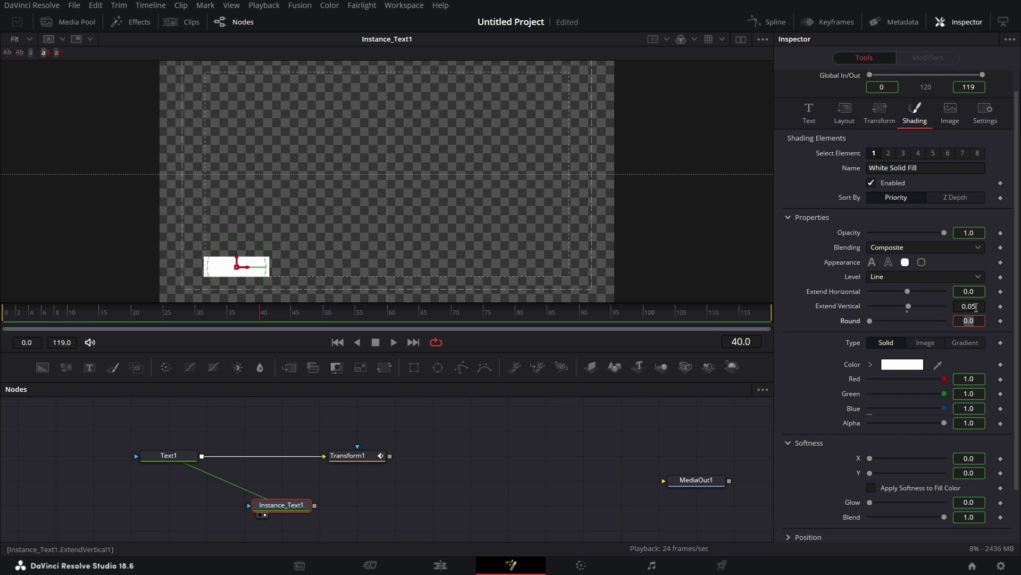
drag(299, 506, 262, 507)
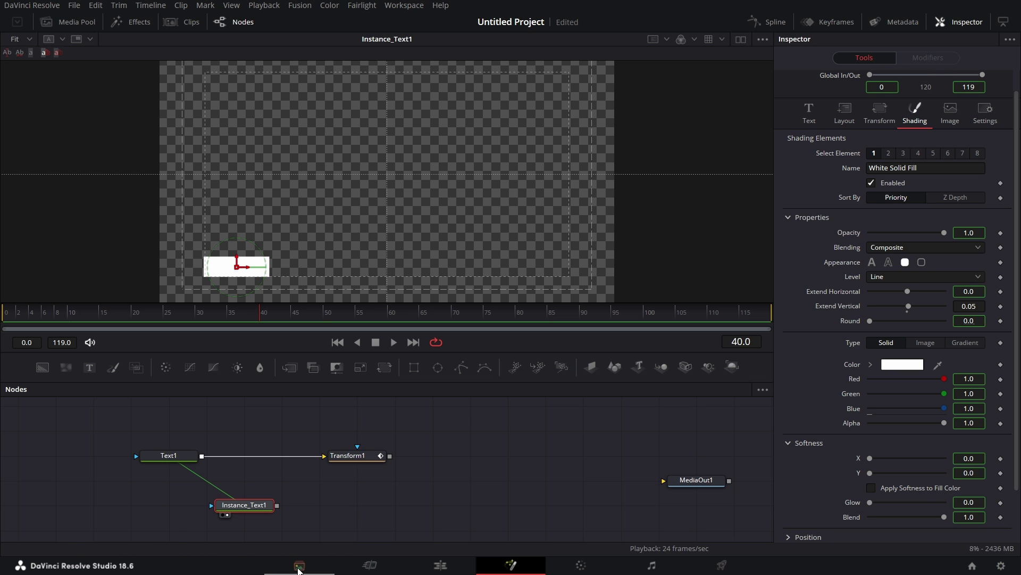
- Feed Instance_Text1 into a new Transform2, uncheck Use Size and Aspect, and animate X Size with Anim Curves
drag(384, 368, 364, 471)
drag(358, 506, 359, 506)
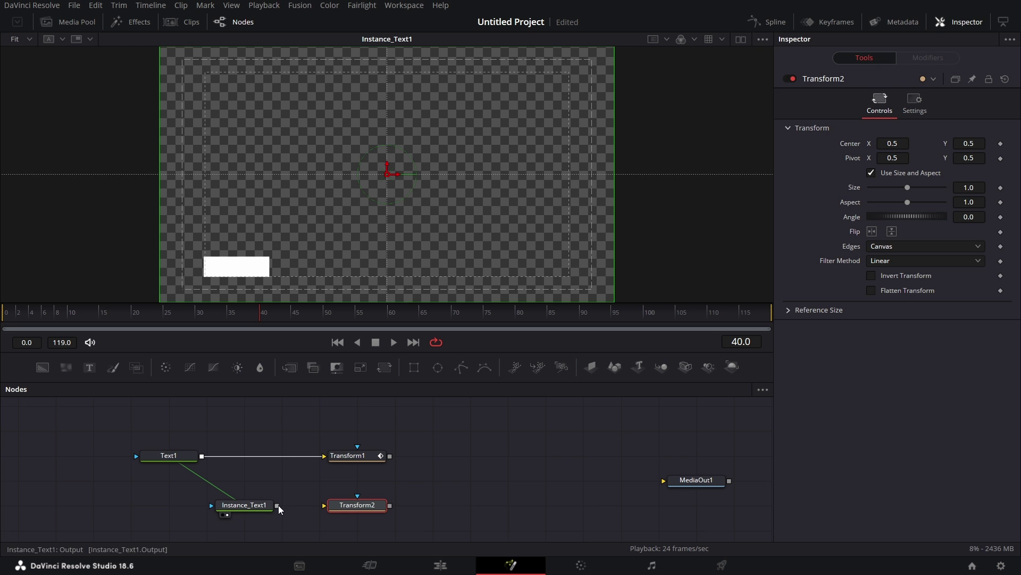
drag(277, 505, 324, 505)
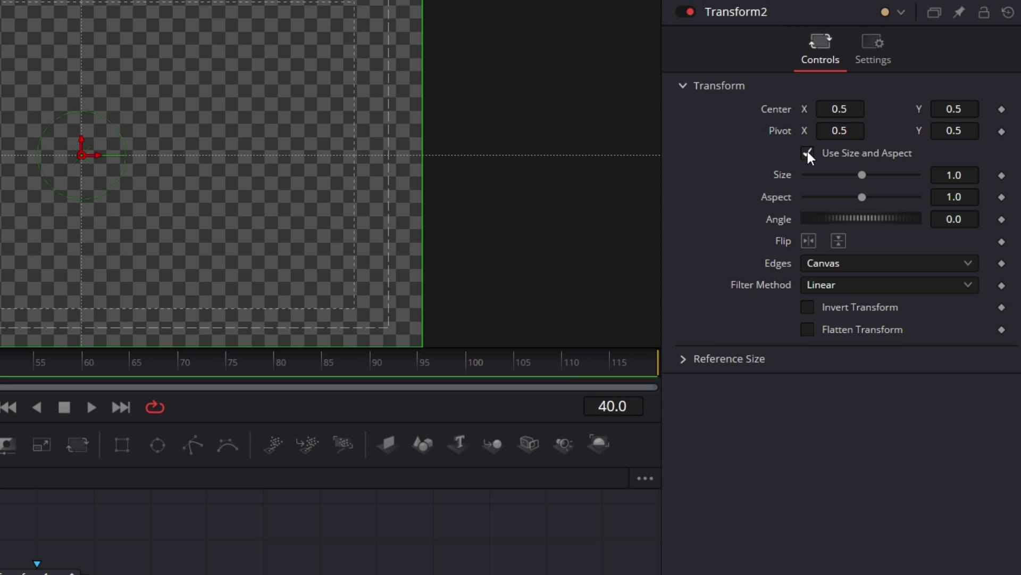
click(807, 153)
right_click(781, 174)
mouse_move(844, 248)
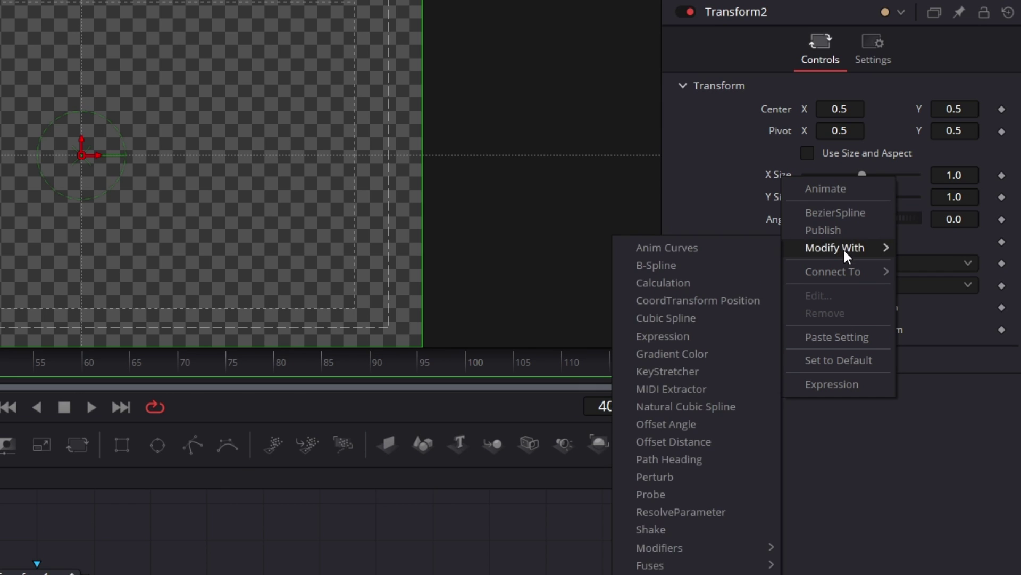
click(732, 245)
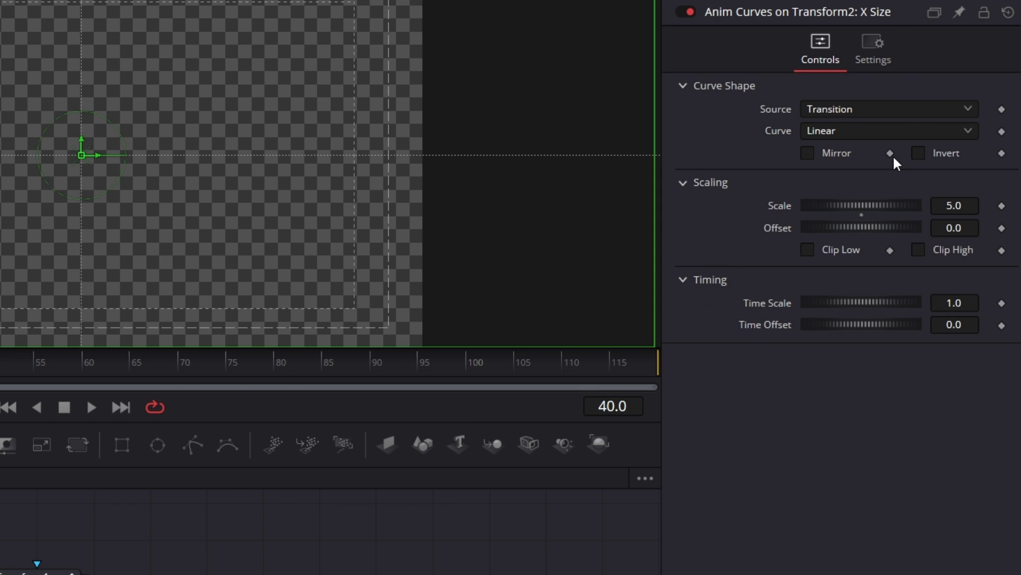
- Set the X Size curve to Easing with Circ ease-in and Circ ease-out
click(887, 132)
click(843, 171)
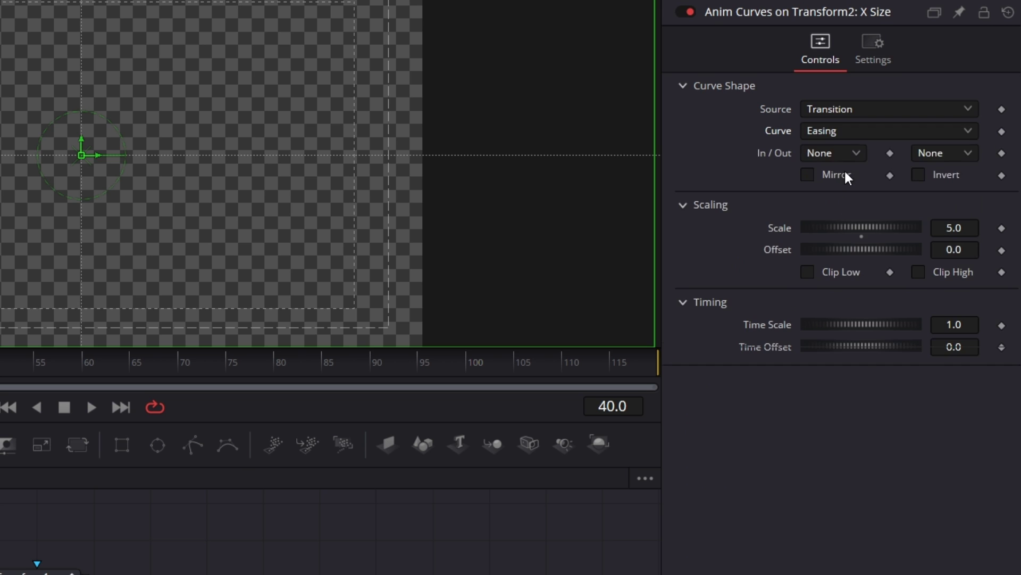
click(852, 153)
click(824, 312)
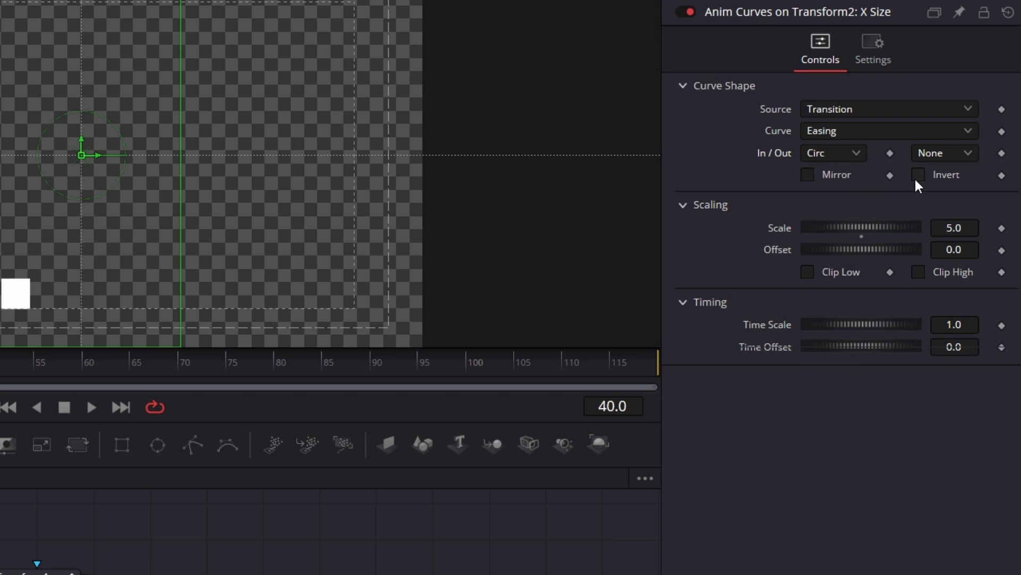
click(944, 154)
click(940, 314)
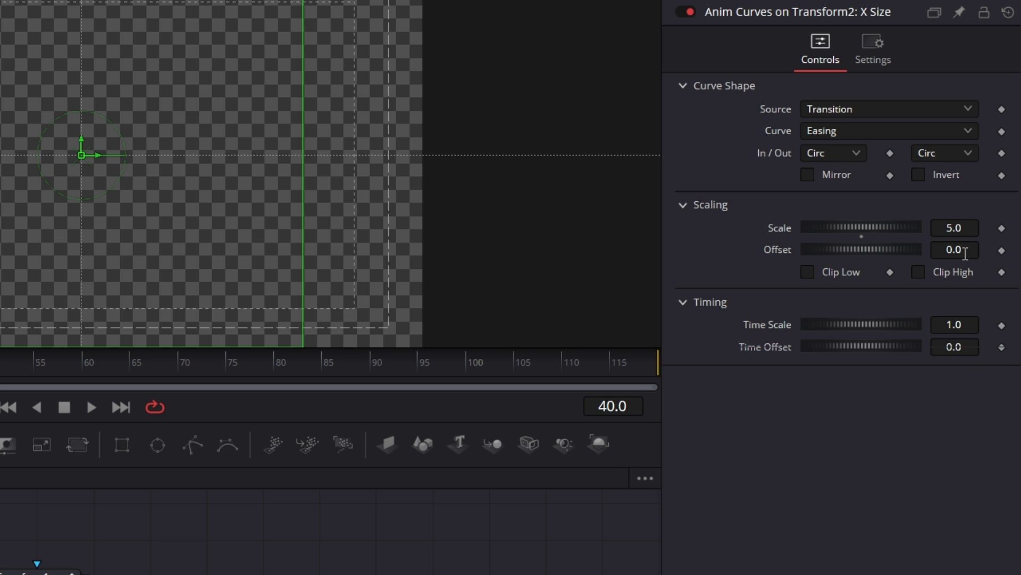
- Give the curve Scale 1.05 and Time Scale 5.0, then preview the bar from frame 0
click(969, 224)
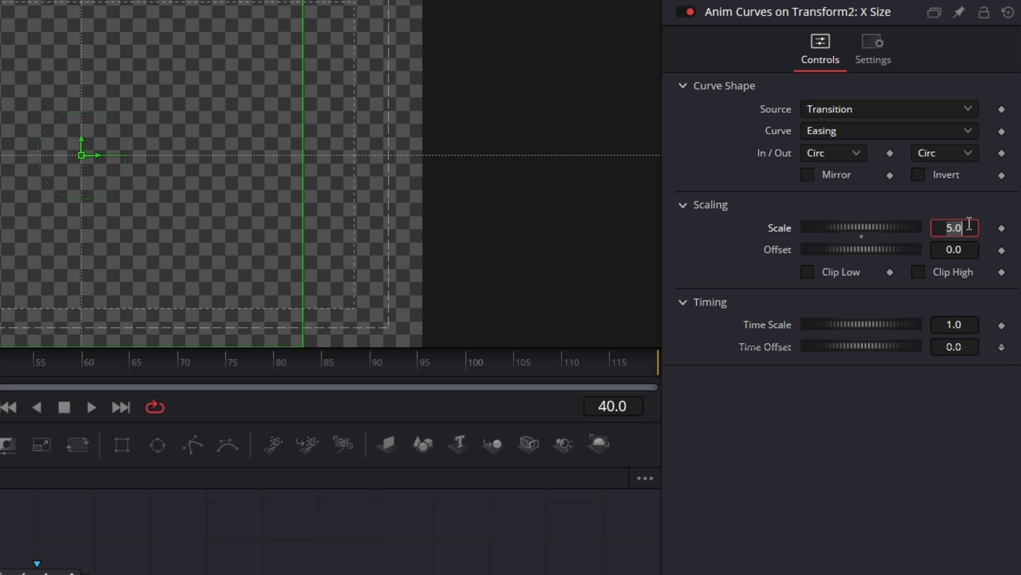
text(1.05)
click(977, 326)
key(BackSpace)
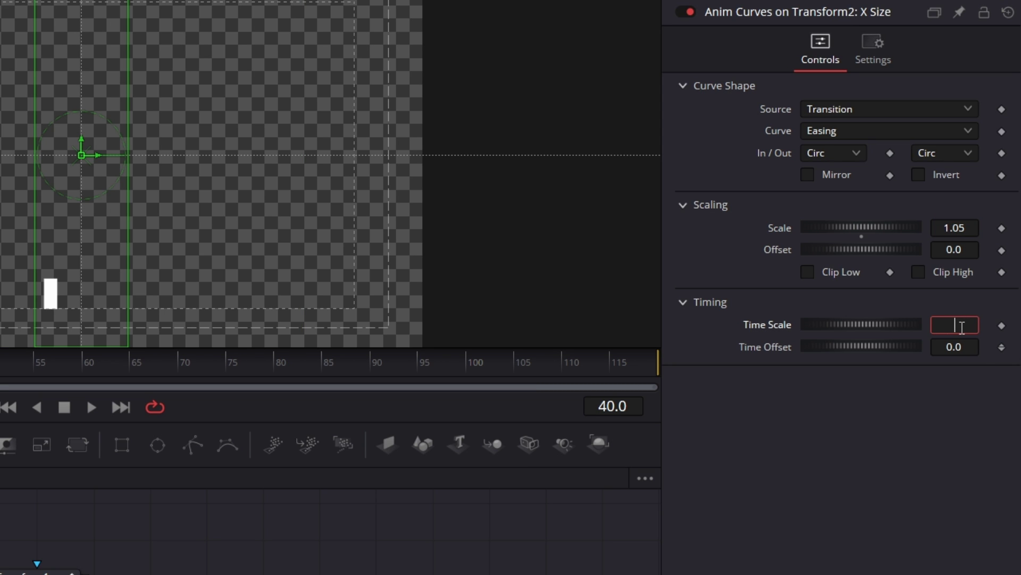
click(972, 350)
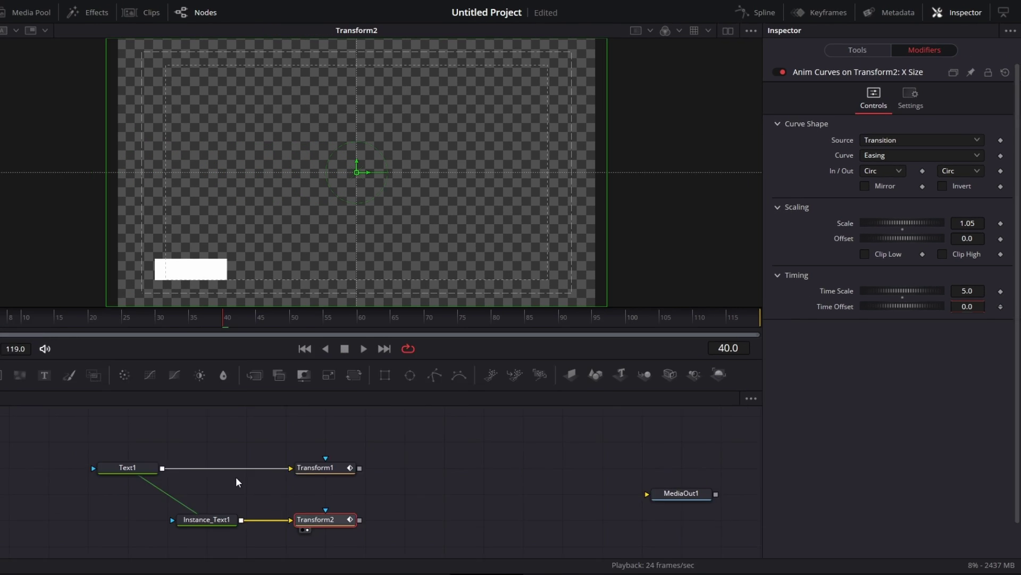
click(8, 311)
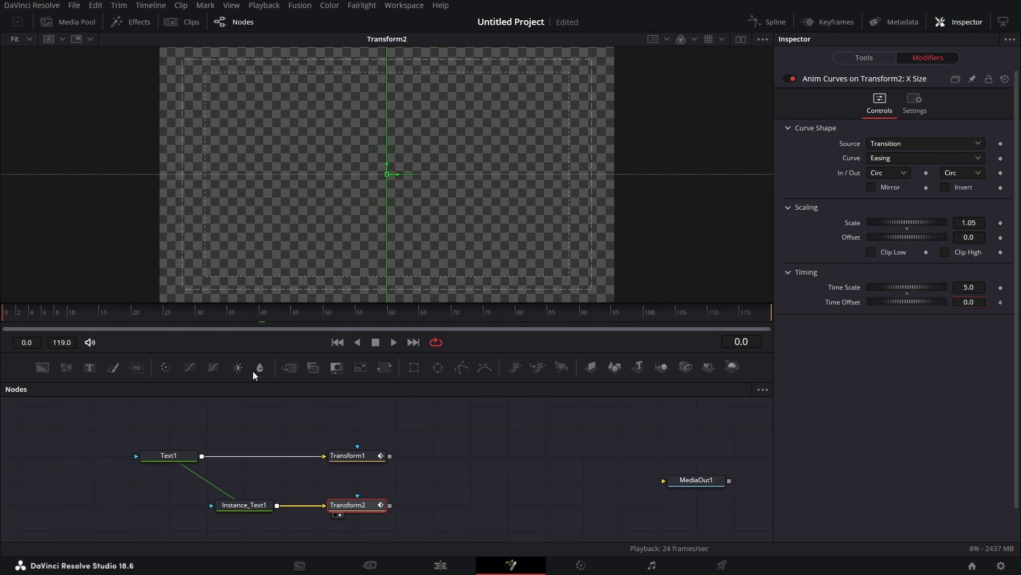
click(394, 342)
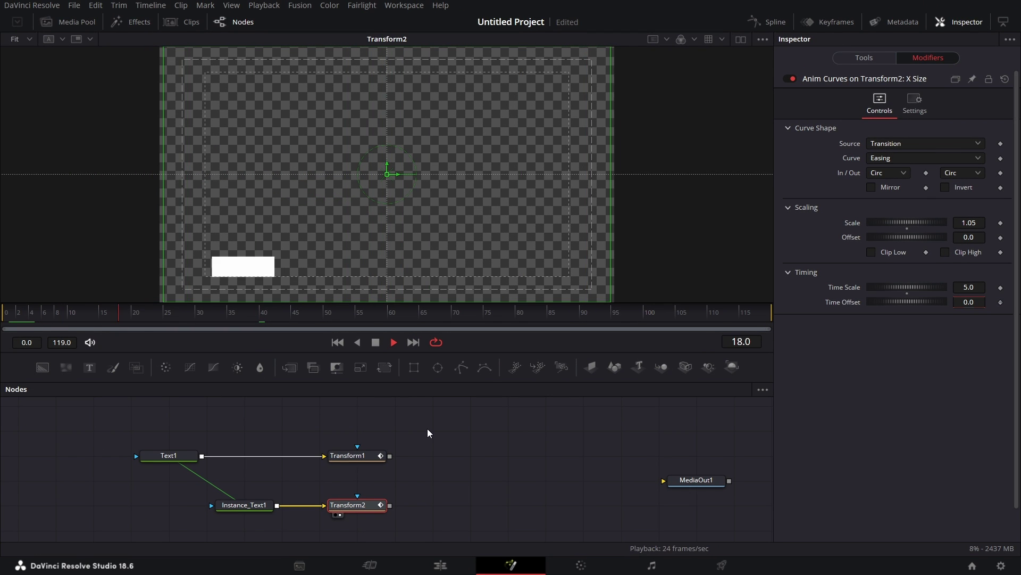
click(394, 342)
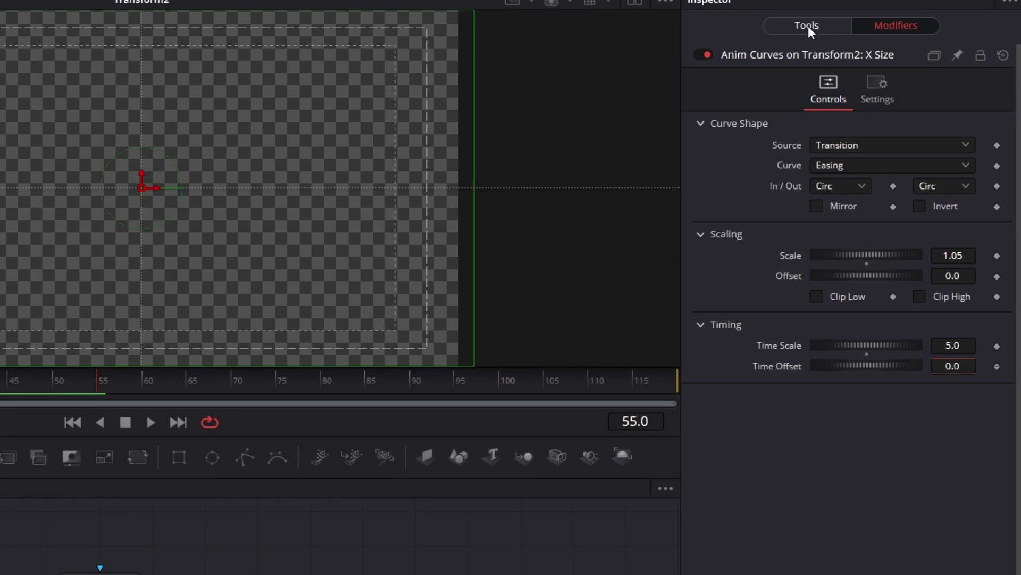
- In Transform2's Tools tab, enter Pivot X 0.1 and Pivot Y 0.1
click(865, 58)
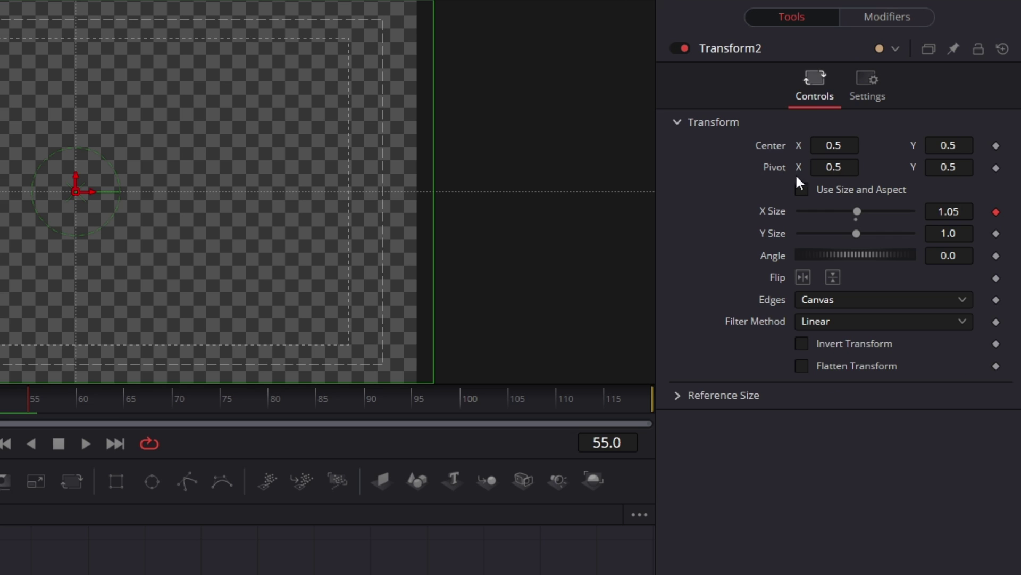
click(835, 169)
text(0.1)
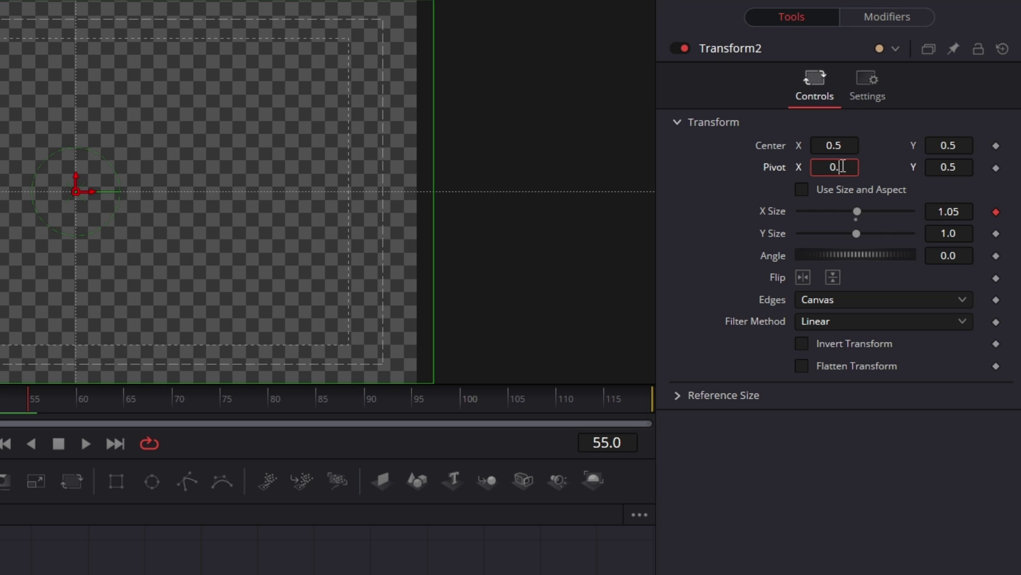
click(968, 167)
text(0.1)
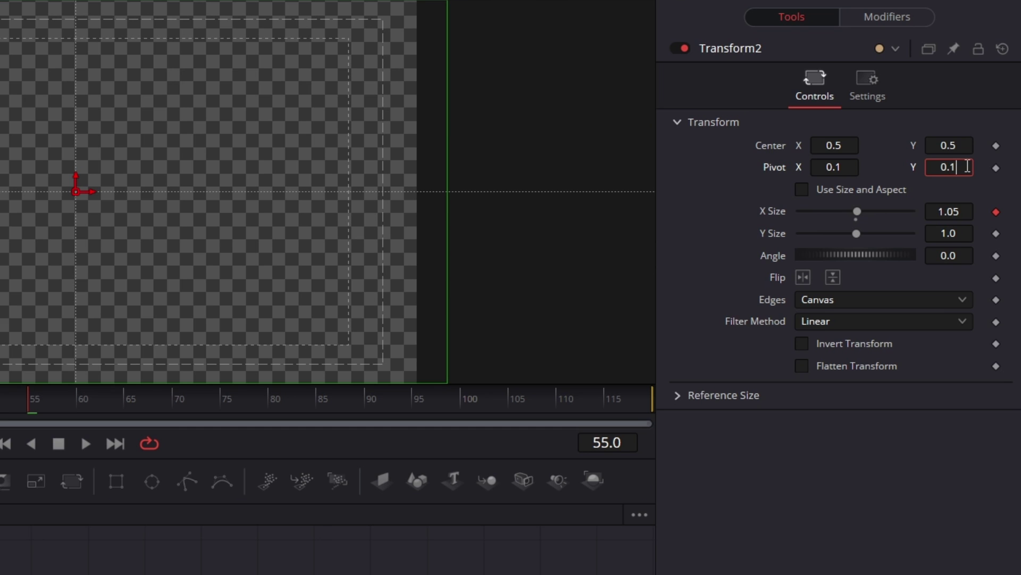
key(Tab)
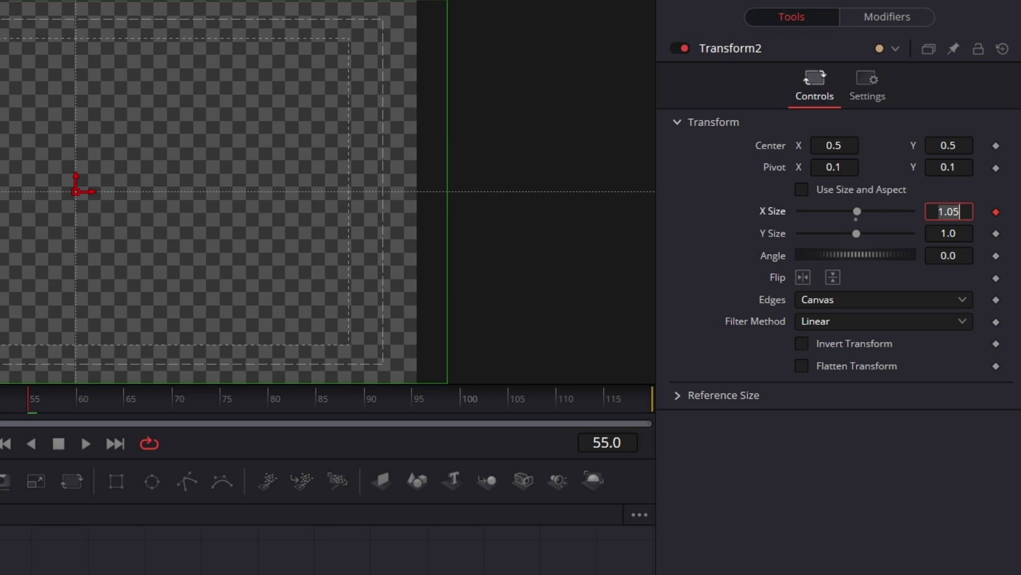
key(Return)
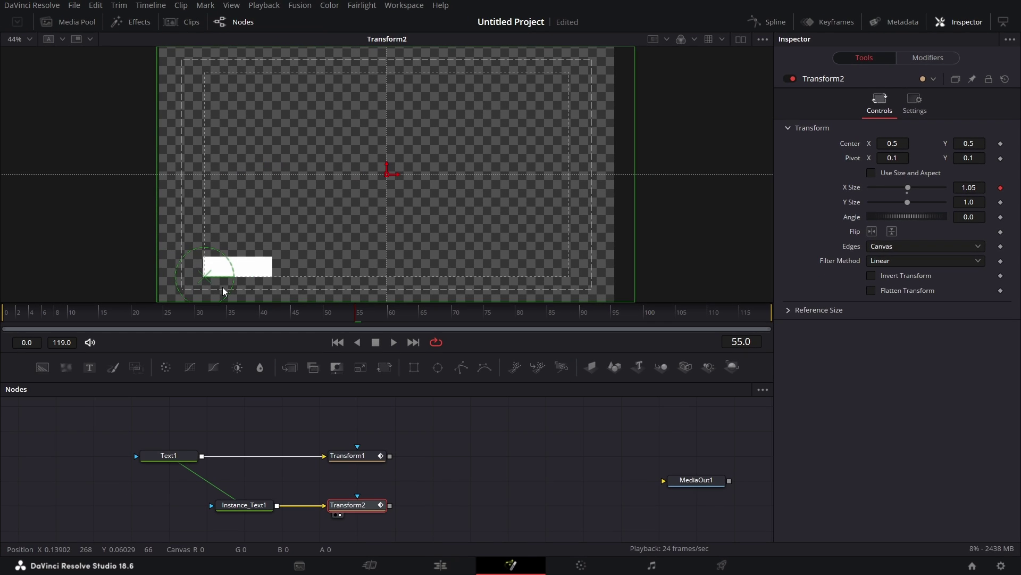
- Nudge the white Instance_Text1 bar slightly to the right in the viewer
scroll(244, 279, up, 8)
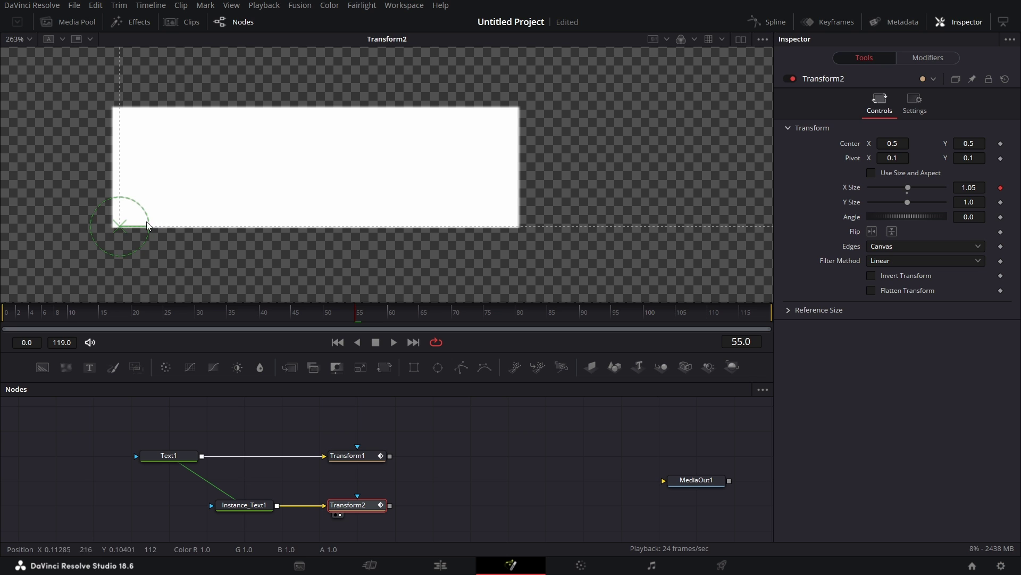
click(259, 506)
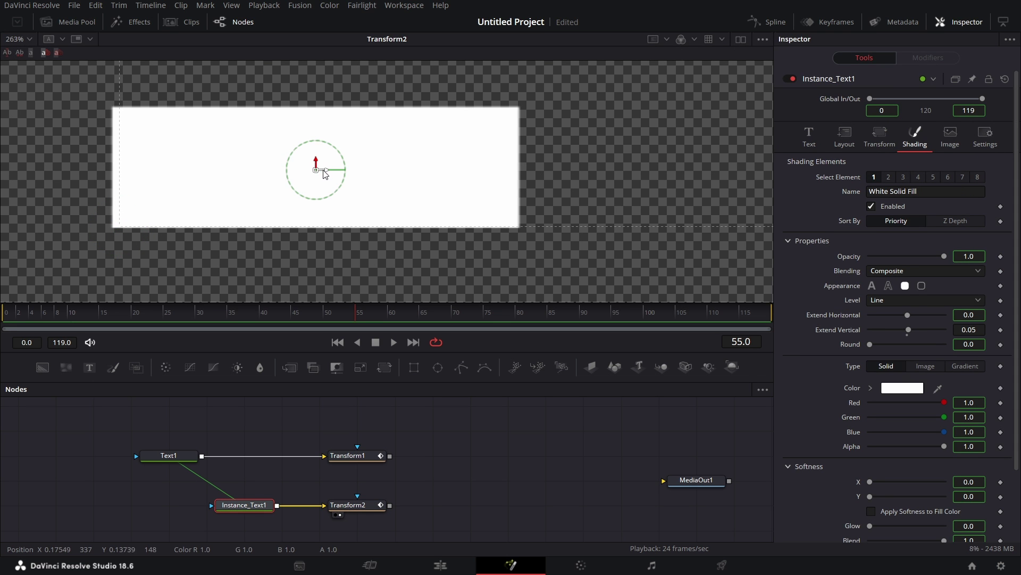
mouse_move(327, 174)
mouse_down()
mouse_move(336, 174)
mouse_move(325, 161)
mouse_up()
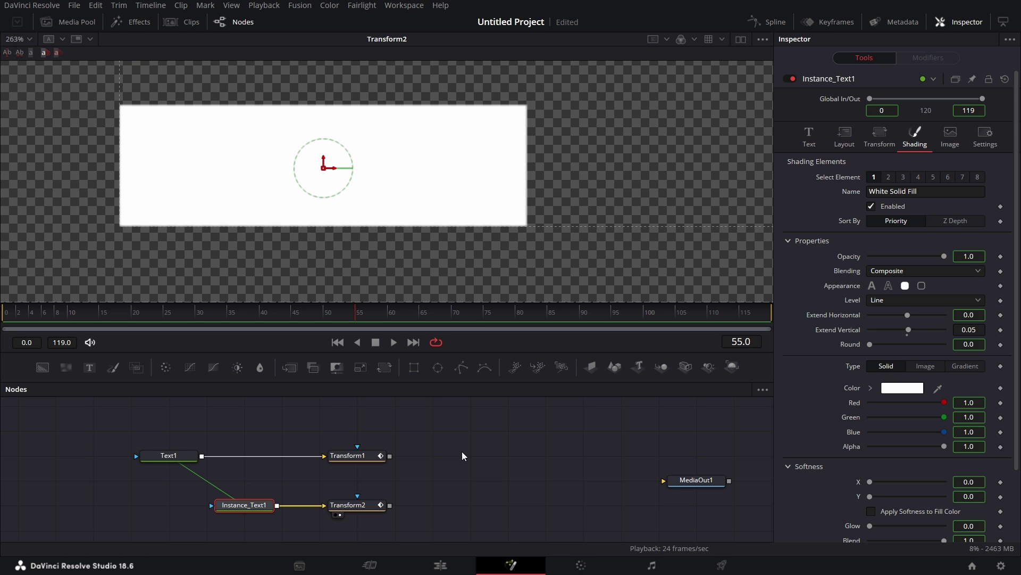
- Rewind to frame 0 and play the wipe animation to check it
click(21, 313)
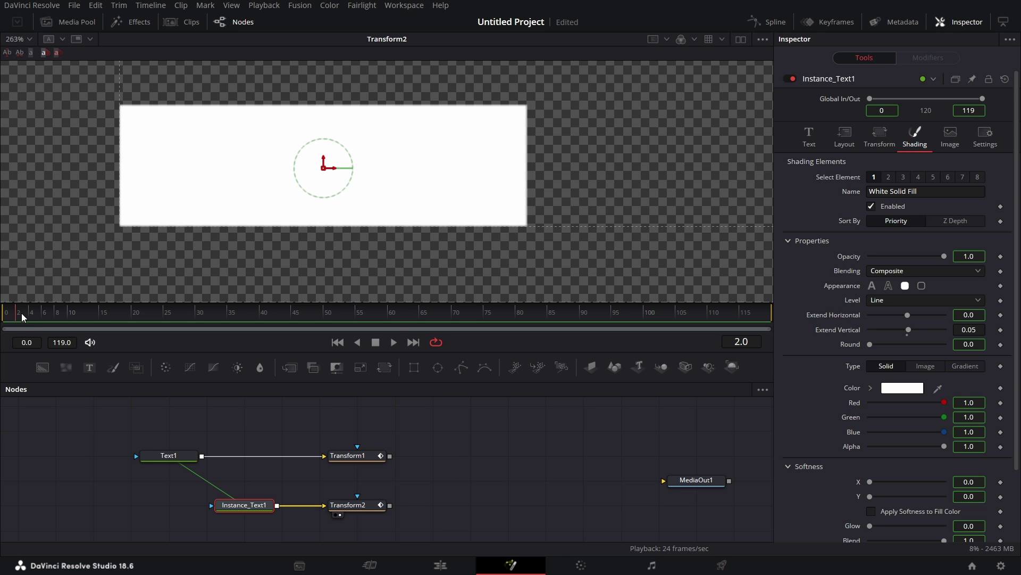
click(394, 342)
click(375, 343)
click(348, 505)
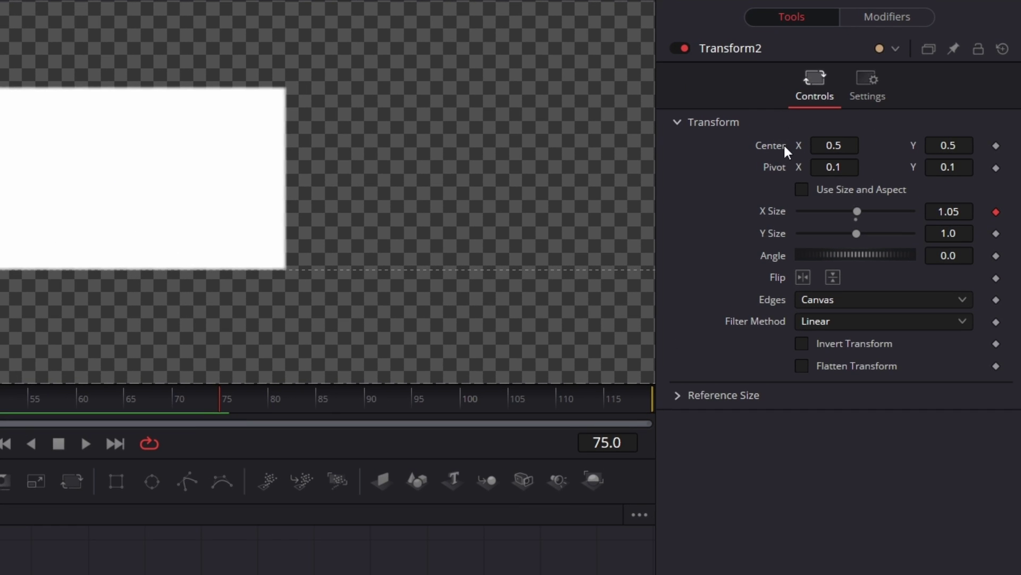
- Attach an animation curve to Transform2's Y Size using Easing with Circ in and out
right_click(777, 234)
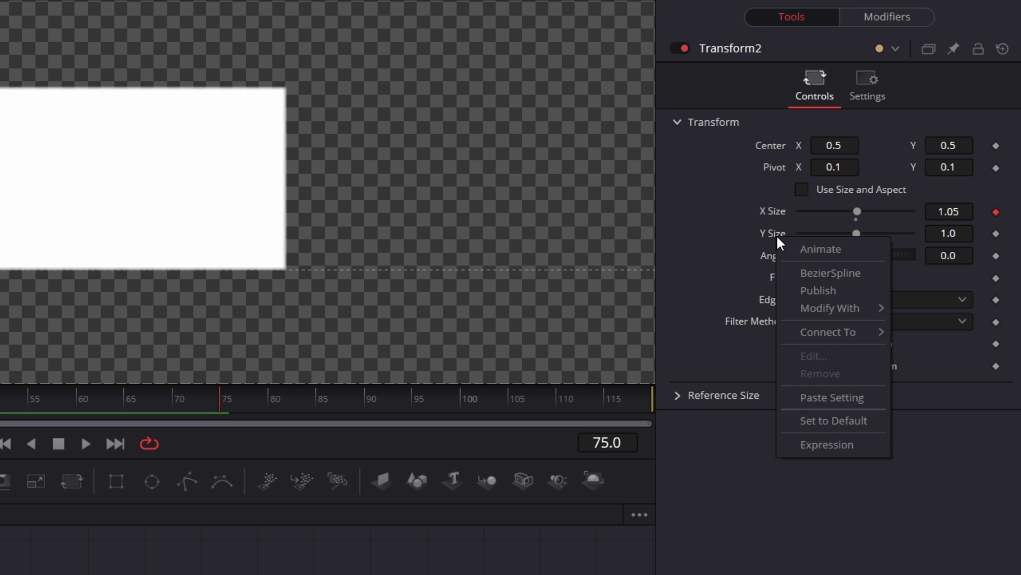
mouse_move(841, 311)
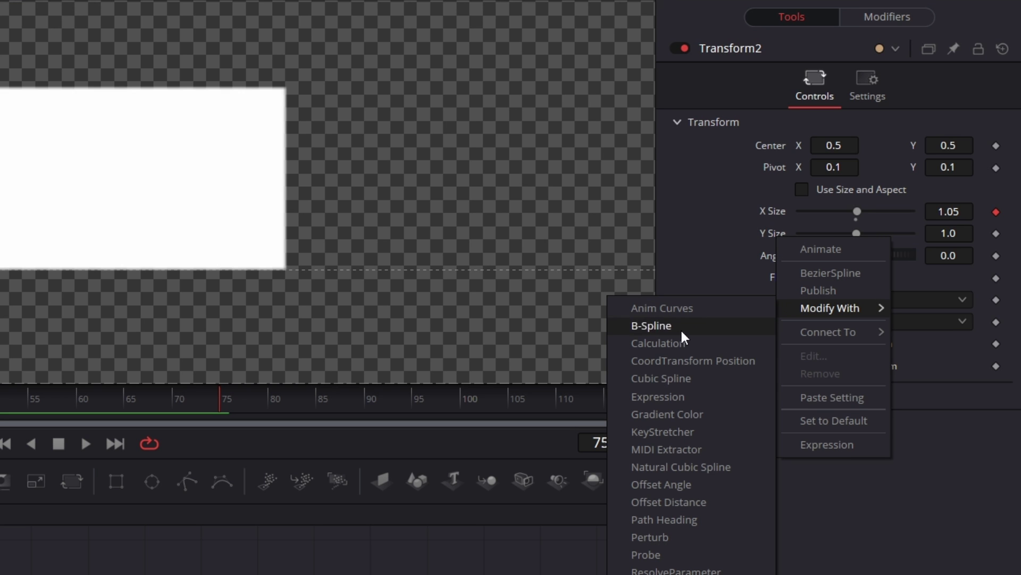
click(695, 309)
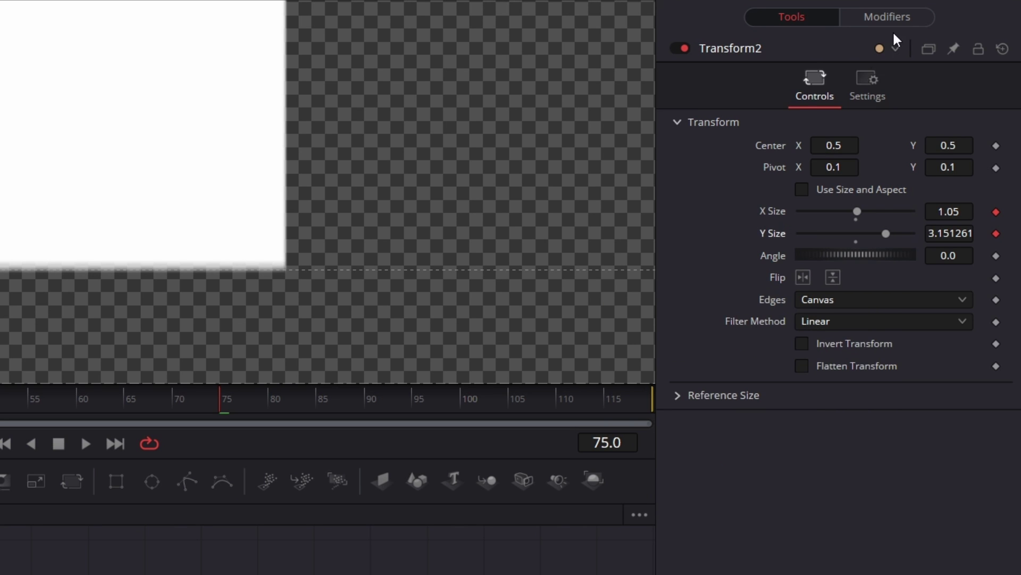
click(899, 13)
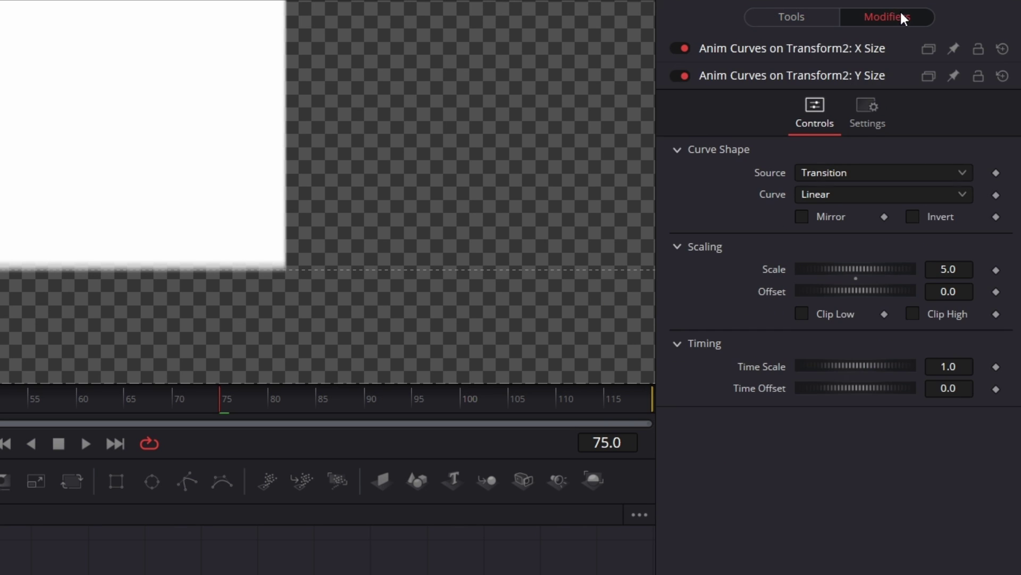
click(855, 195)
click(840, 236)
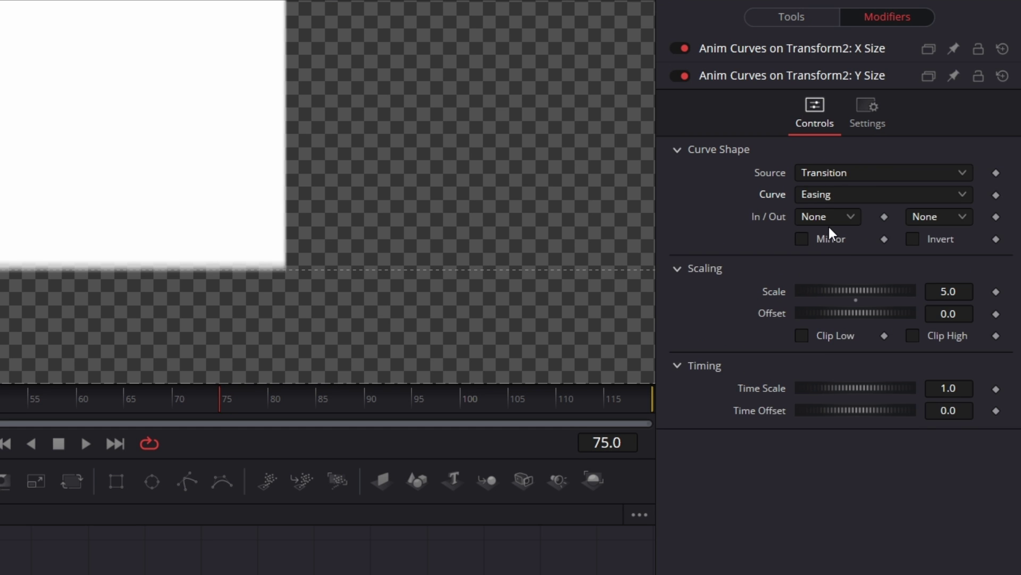
click(844, 215)
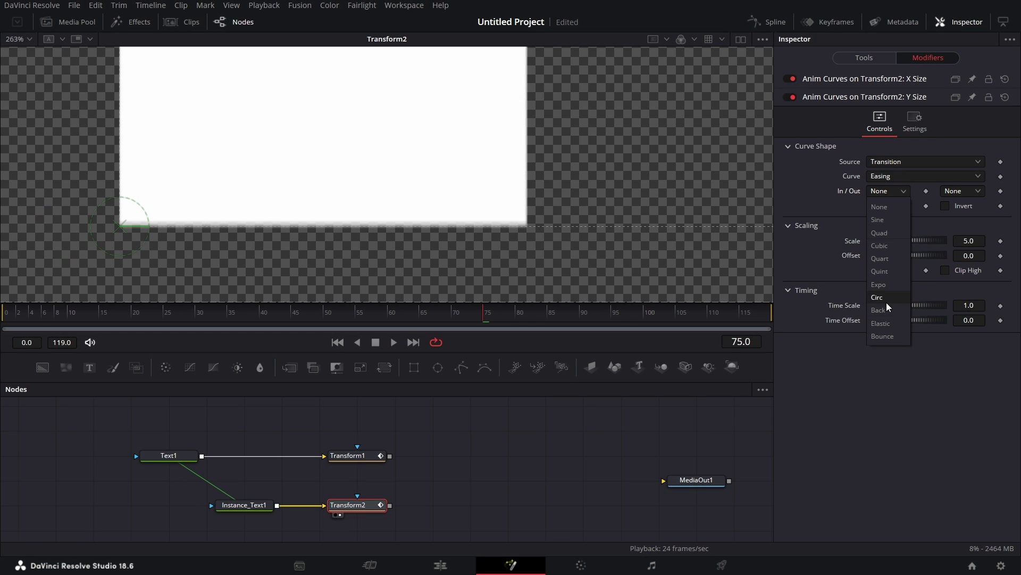
click(887, 298)
click(954, 190)
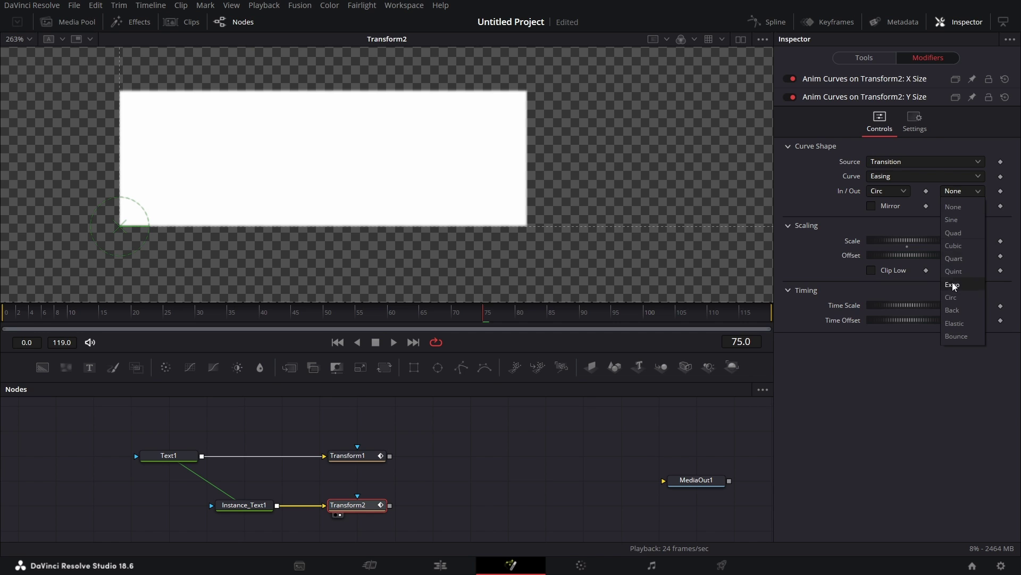
click(959, 296)
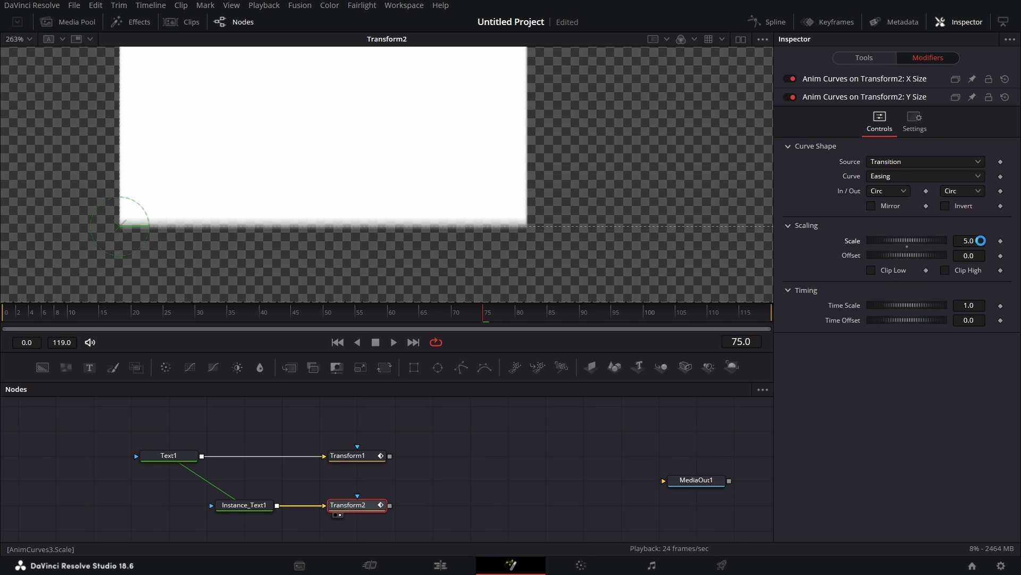
- Set the curve to Scale -0.985, Offset 1, Time Scale 15 and Time Offset 0.25
click(983, 240)
text(5.0)
click(980, 256)
text(1)
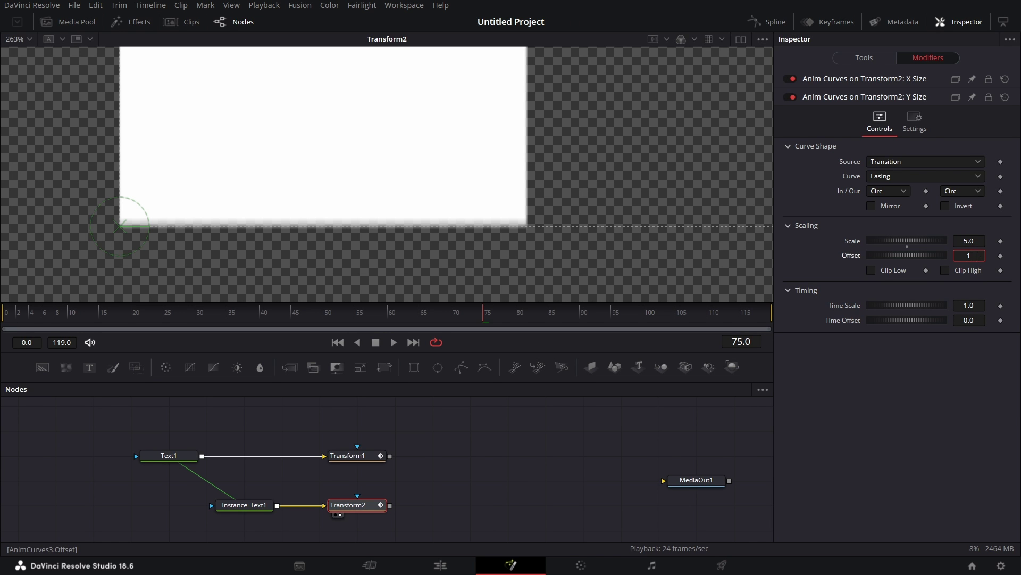
click(979, 241)
text(0)
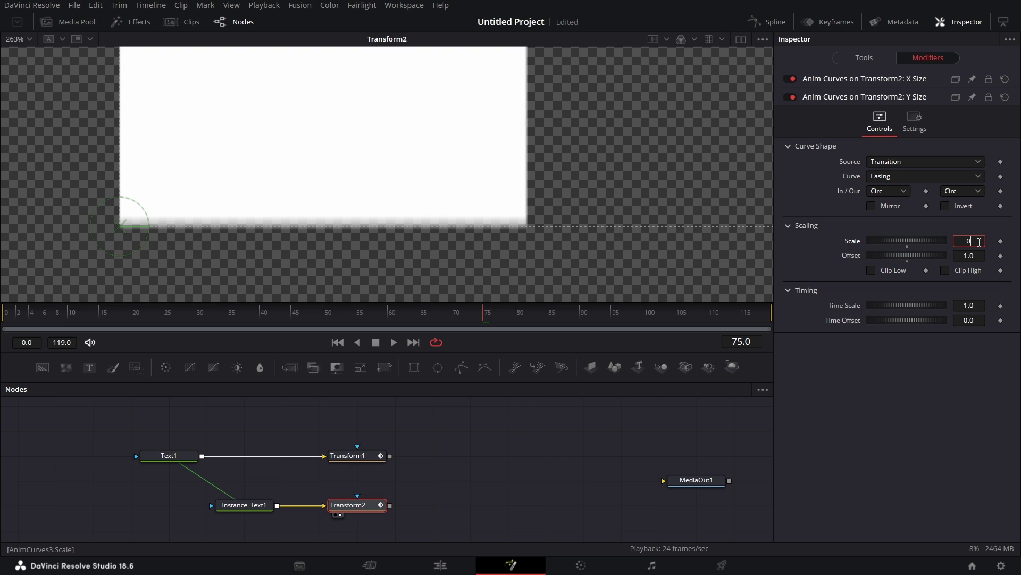
text(.985)
text(-)
key(Tab)
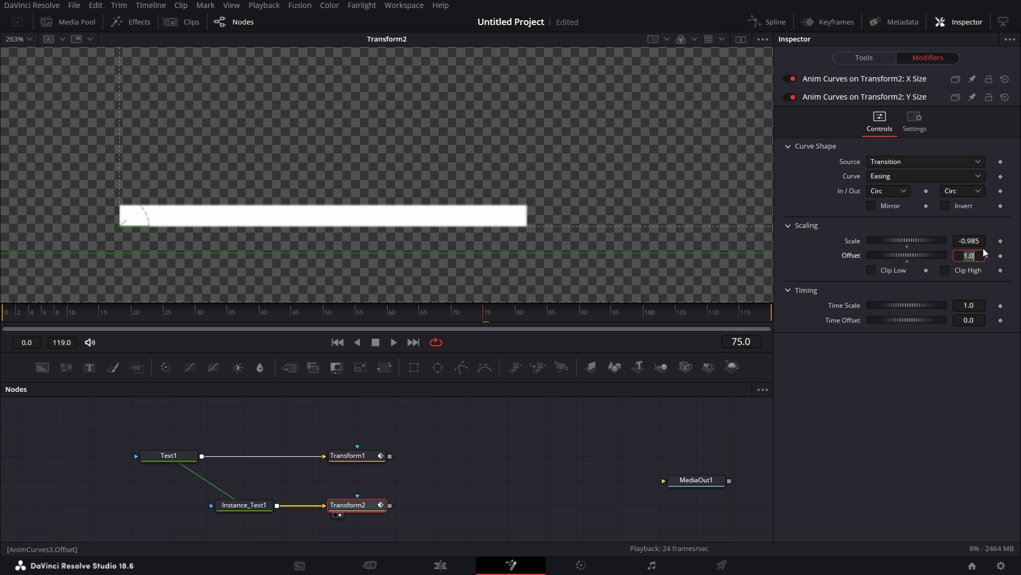
click(982, 306)
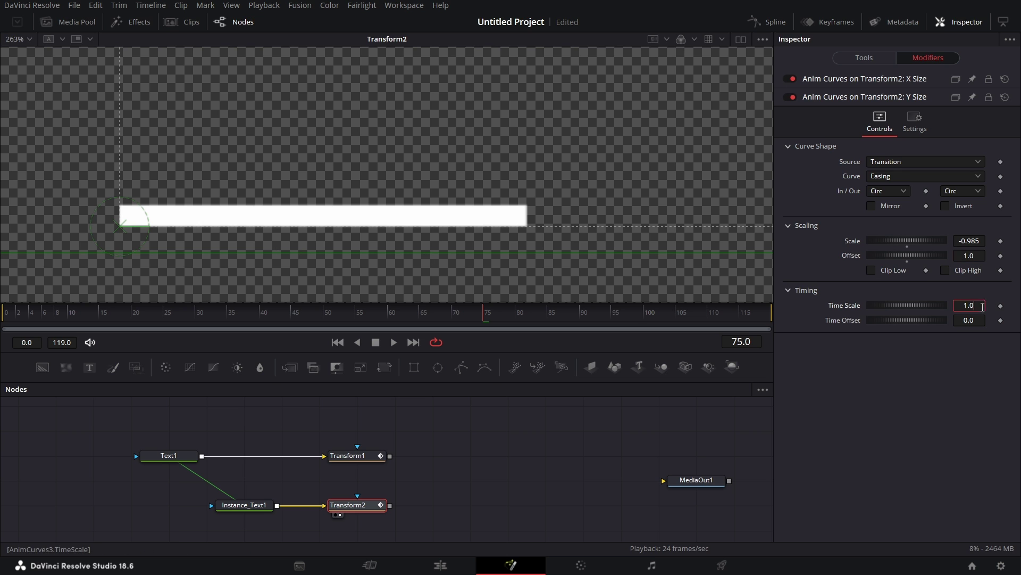
double_click(982, 305)
text(15)
key(Tab)
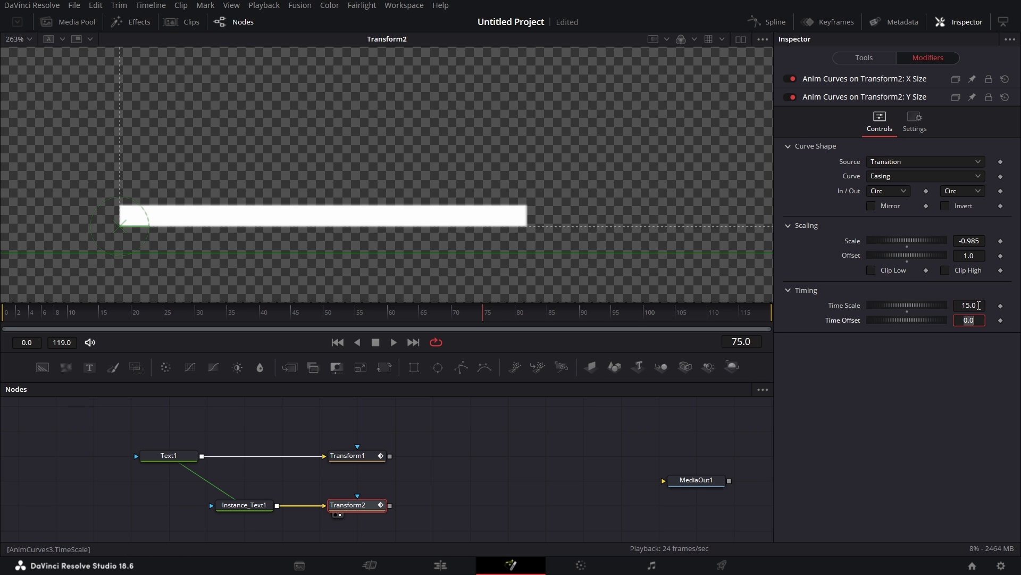
text(0.)
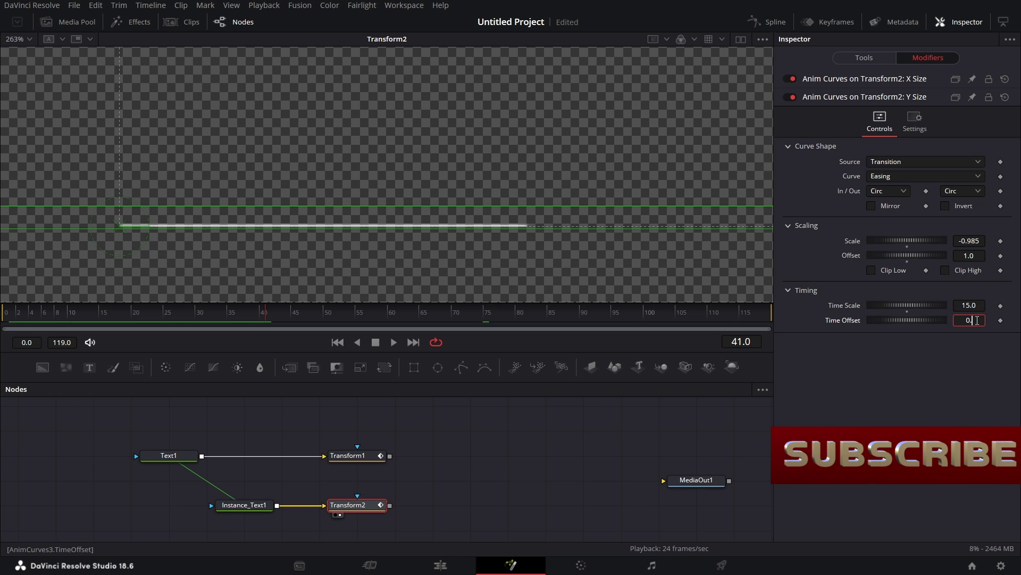
text(2)
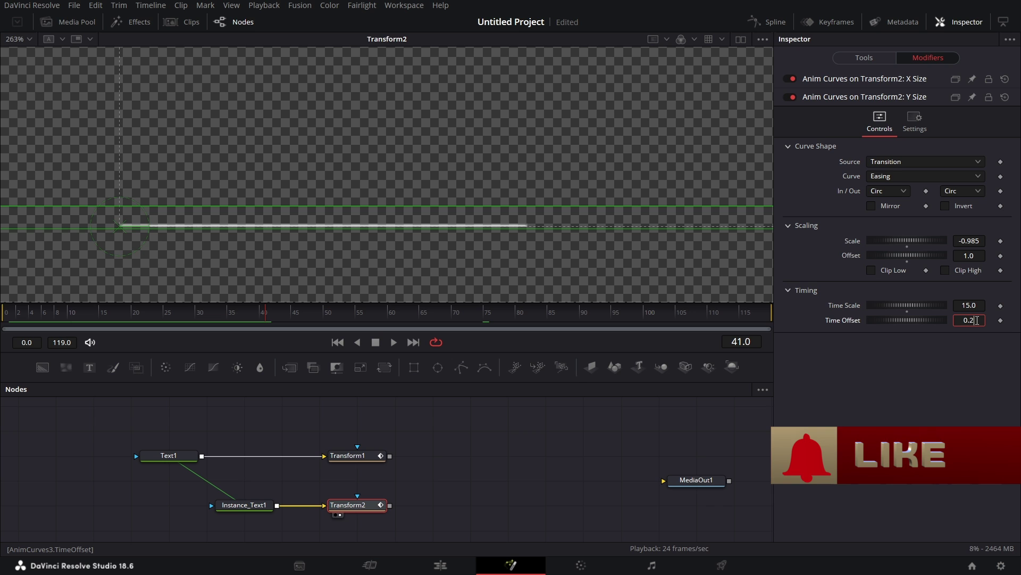
text(5)
- Rewind and play the bar animation to preview the new curve
click(337, 342)
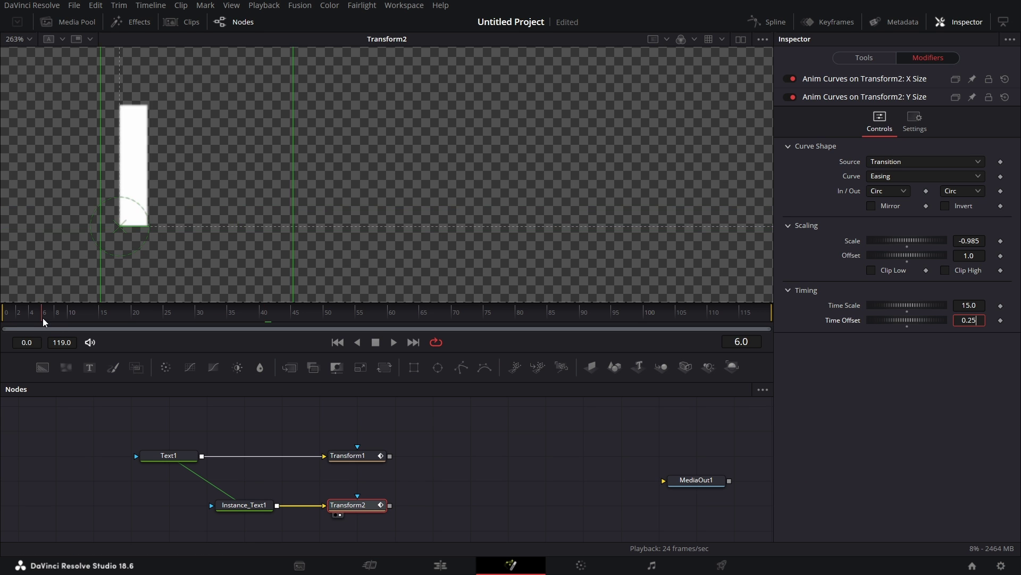
click(393, 342)
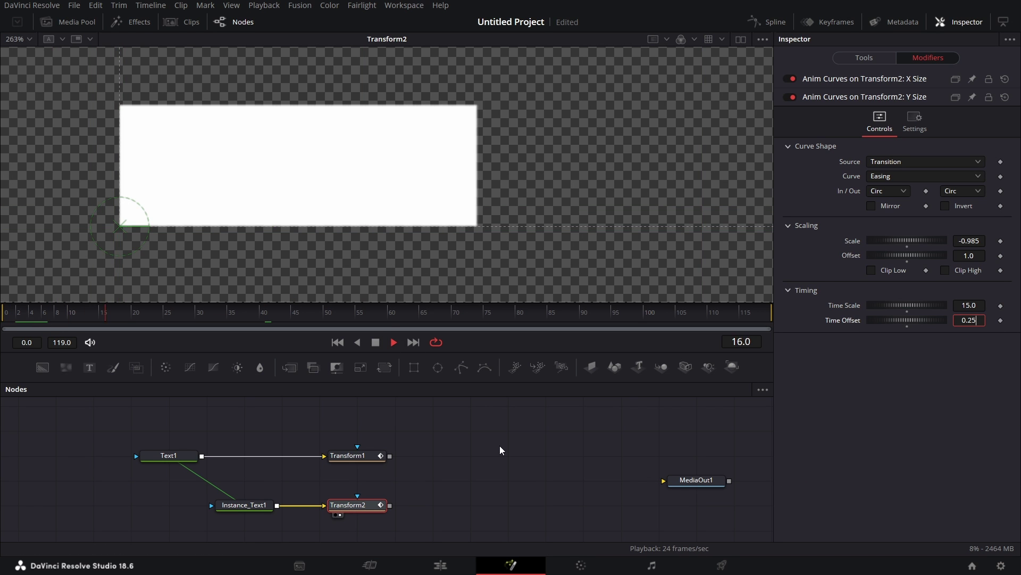
click(375, 343)
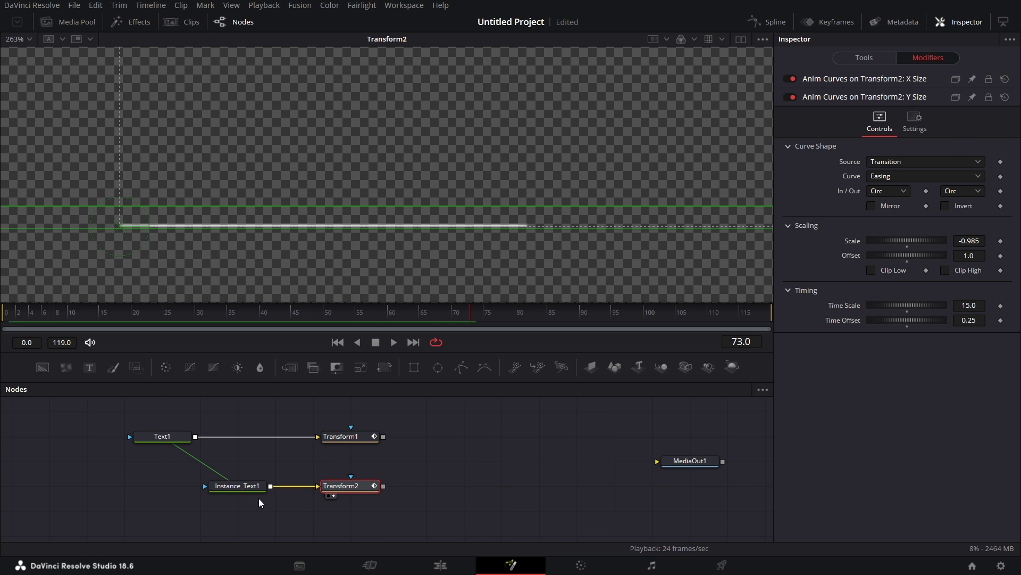
- View Transform1's RESOLVE text and shift Transform1 and Transform2 to the left
drag(259, 498, 457, 183)
click(435, 442)
drag(395, 415, 300, 461)
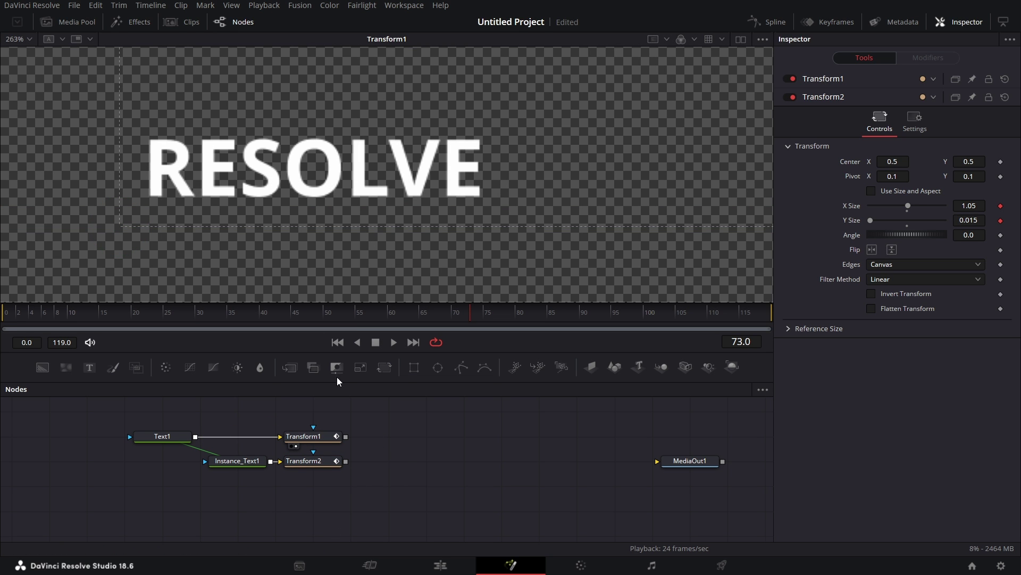
- Add MatteControl1 fed by Transform1, with Transform2 as an inverted garbage matte
drag(336, 368, 418, 442)
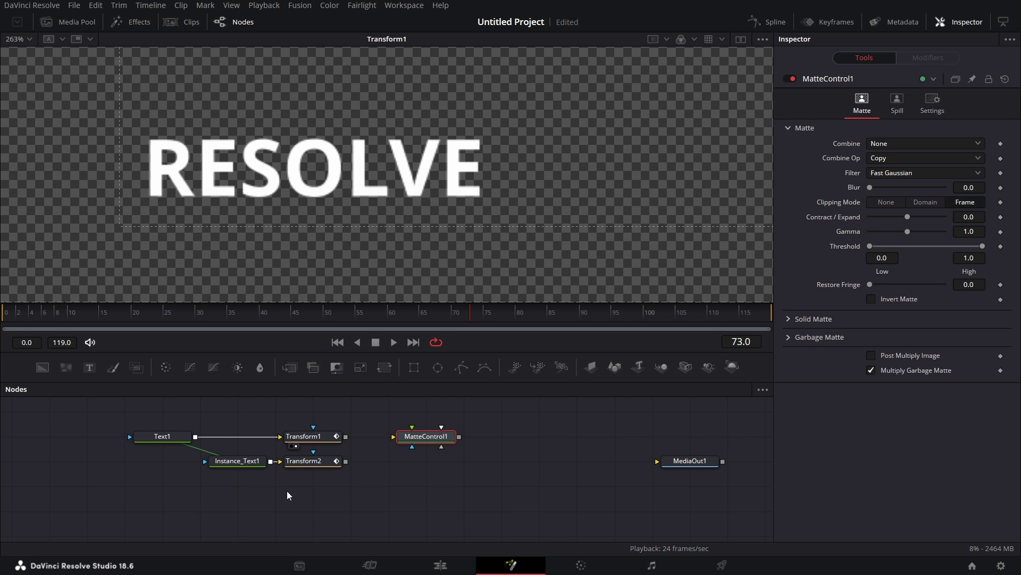
drag(345, 437, 393, 437)
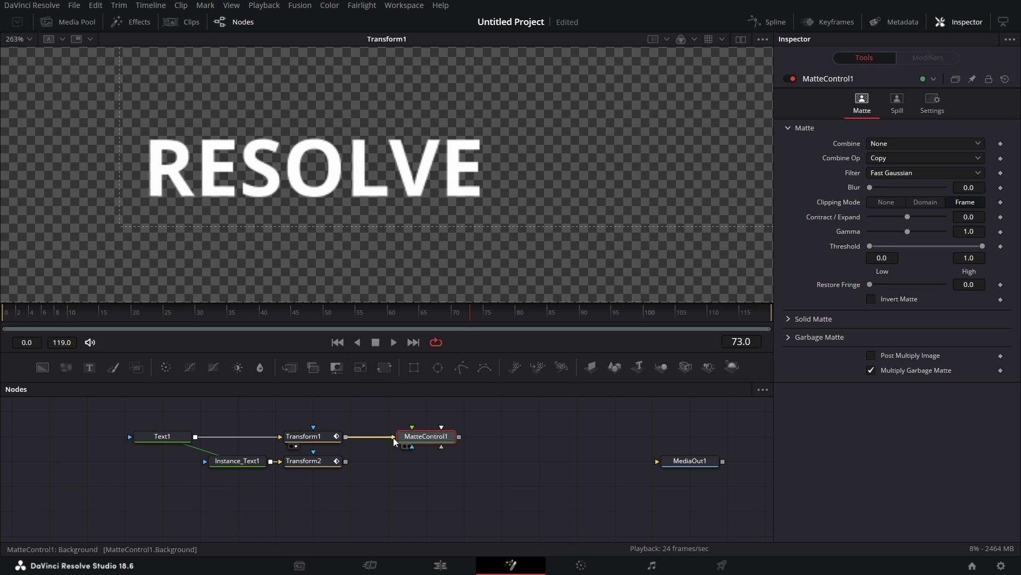
drag(345, 460, 420, 438)
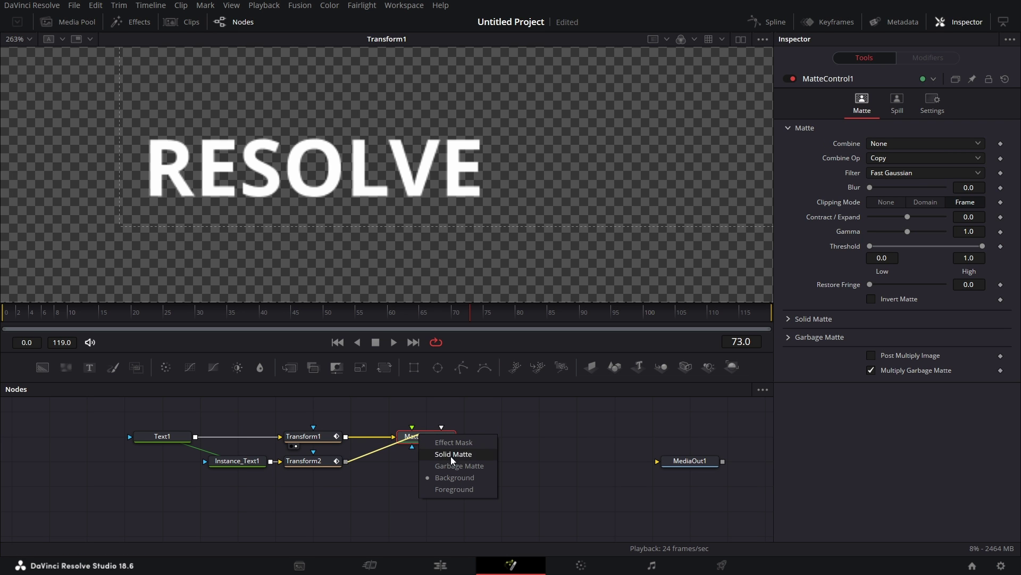
click(457, 468)
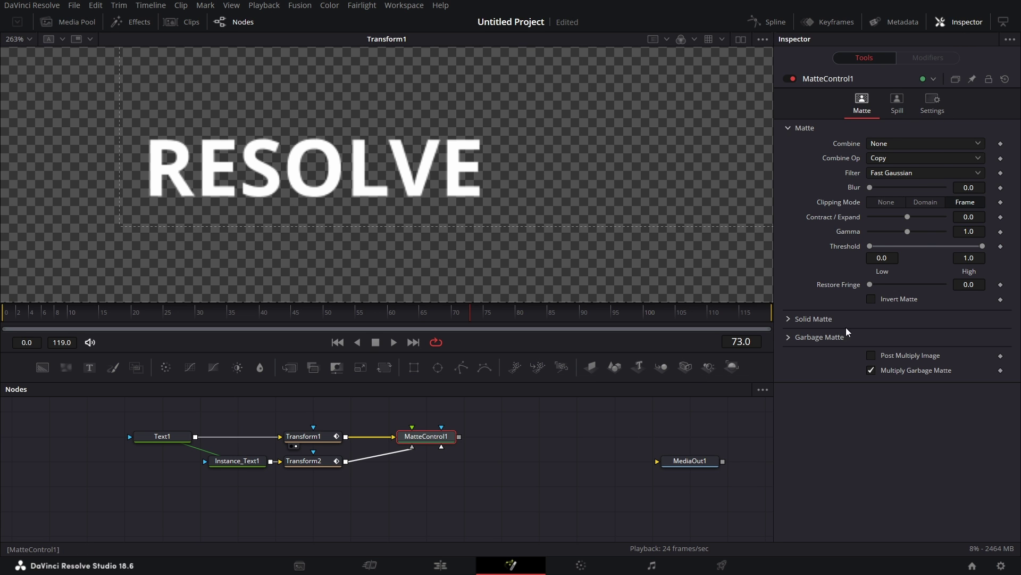
click(788, 337)
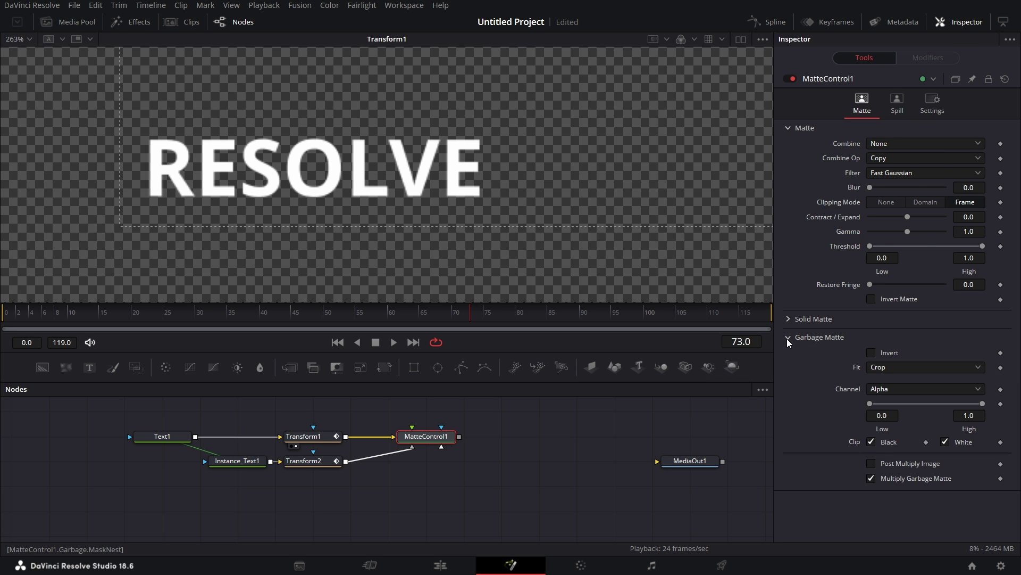
click(871, 353)
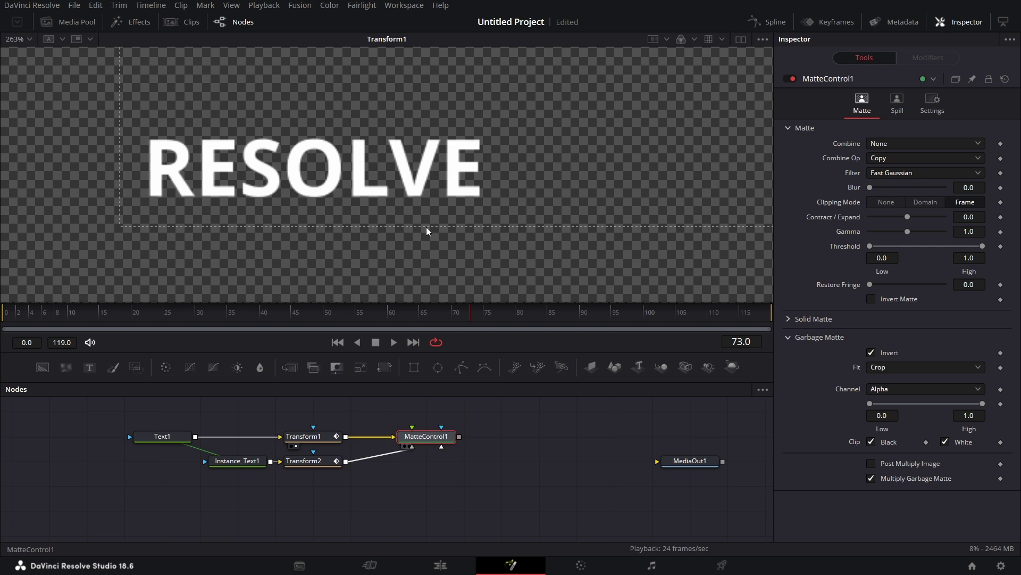
- View MatteControl1's output, play it from the start, and scrub to frame 19
key(1)
drag(13, 319, 6, 320)
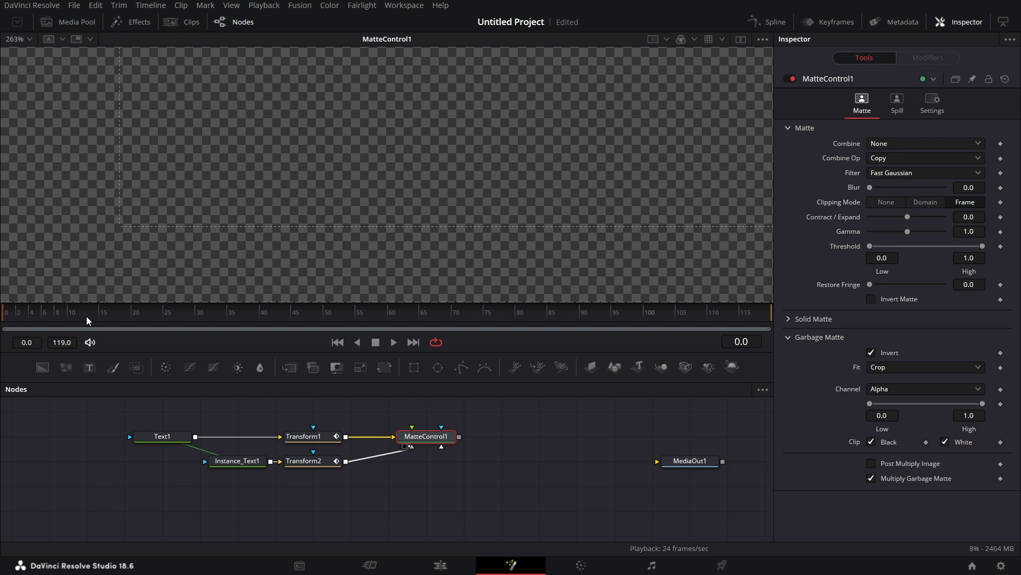
click(393, 342)
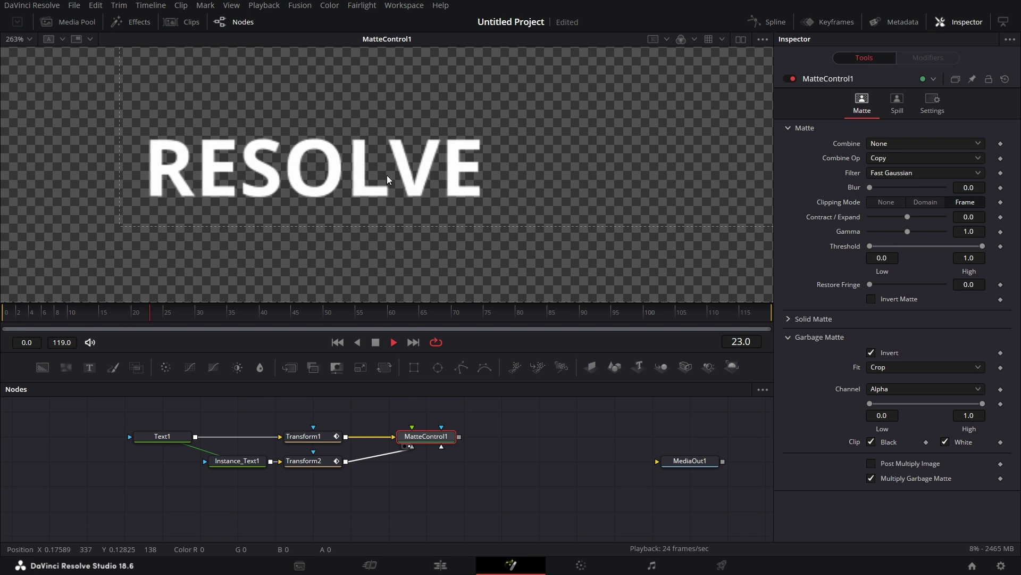
click(376, 343)
scroll(481, 448, right, 3)
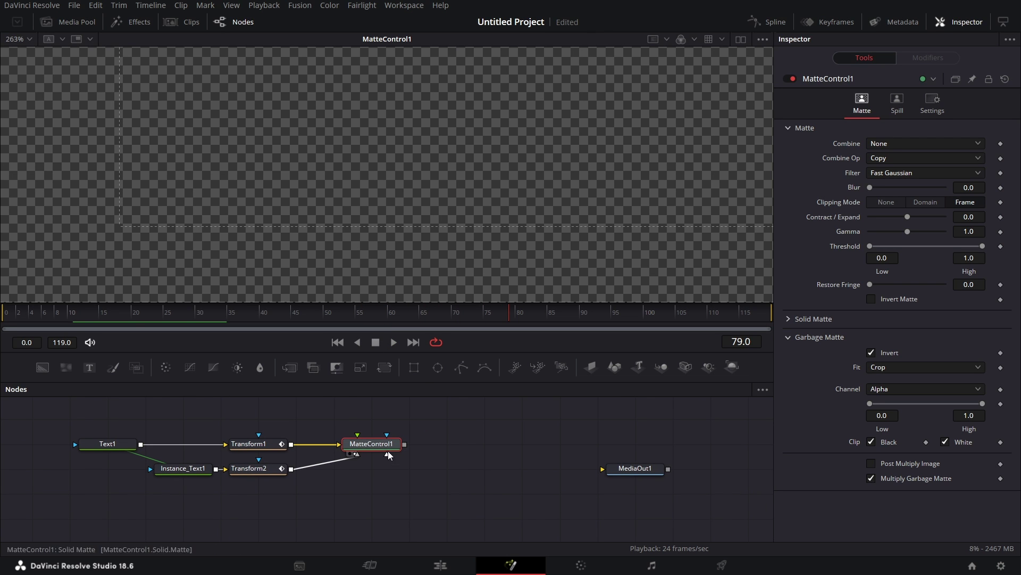
drag(43, 310, 127, 318)
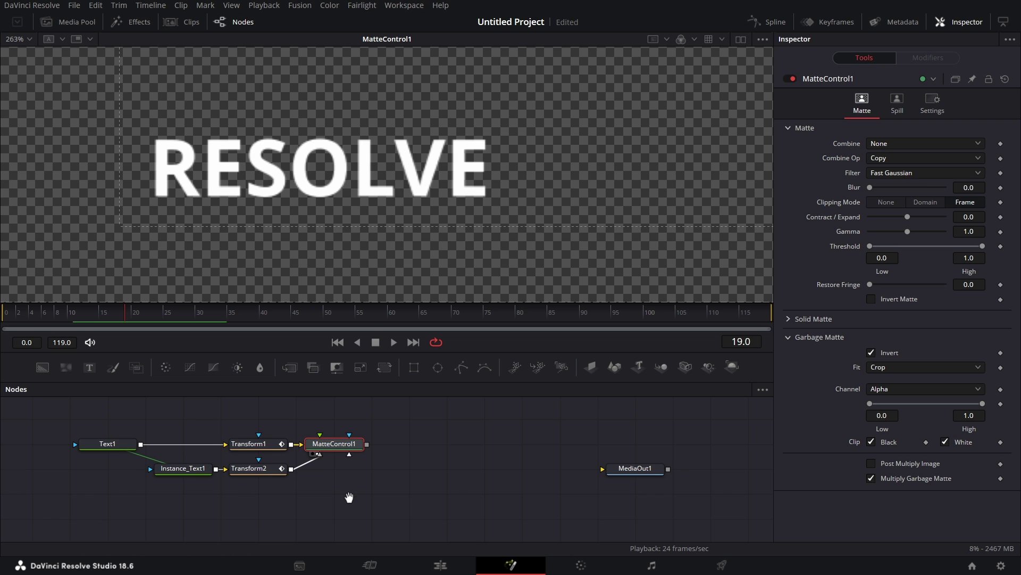
- Add Merge1 combining Transform2's bar and MatteControl1 with the Stencil operator
drag(349, 495, 360, 491)
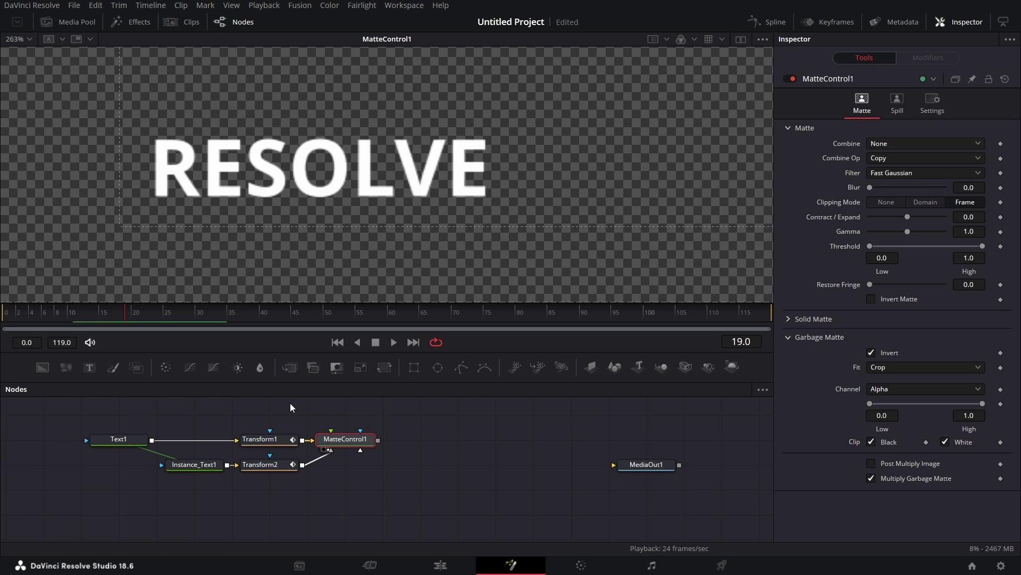
drag(292, 368, 433, 443)
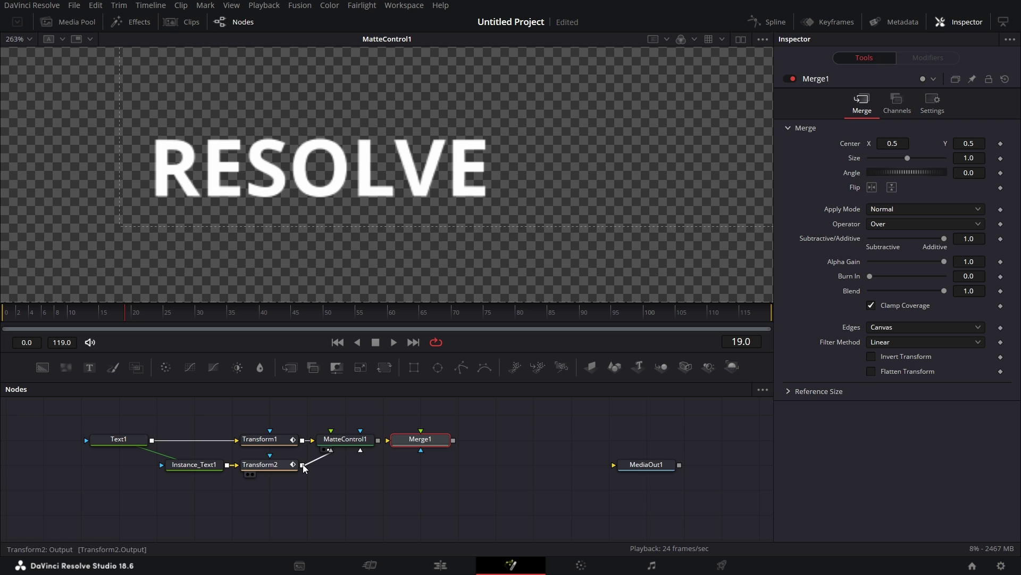
drag(303, 466, 375, 442)
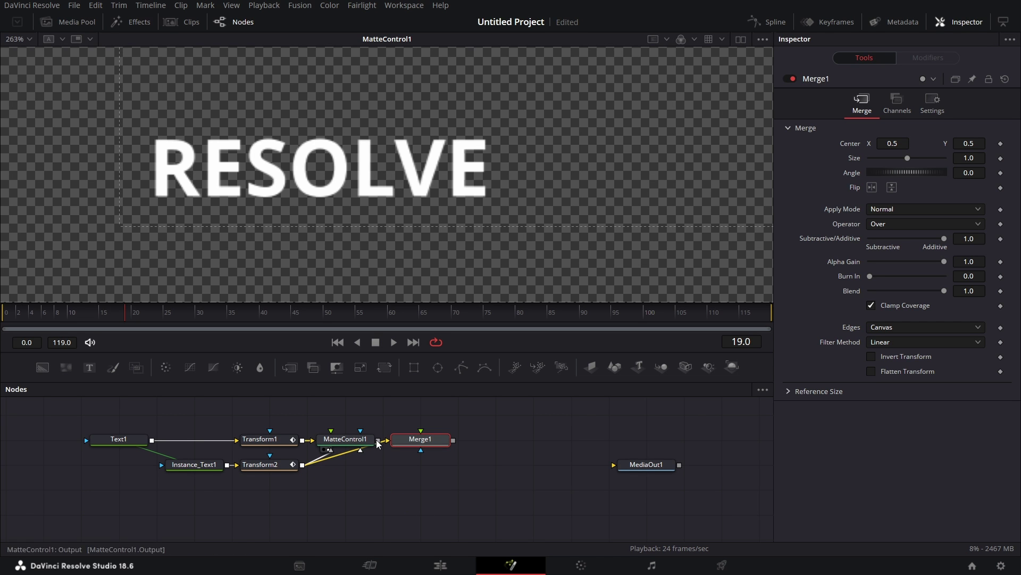
drag(377, 439, 421, 459)
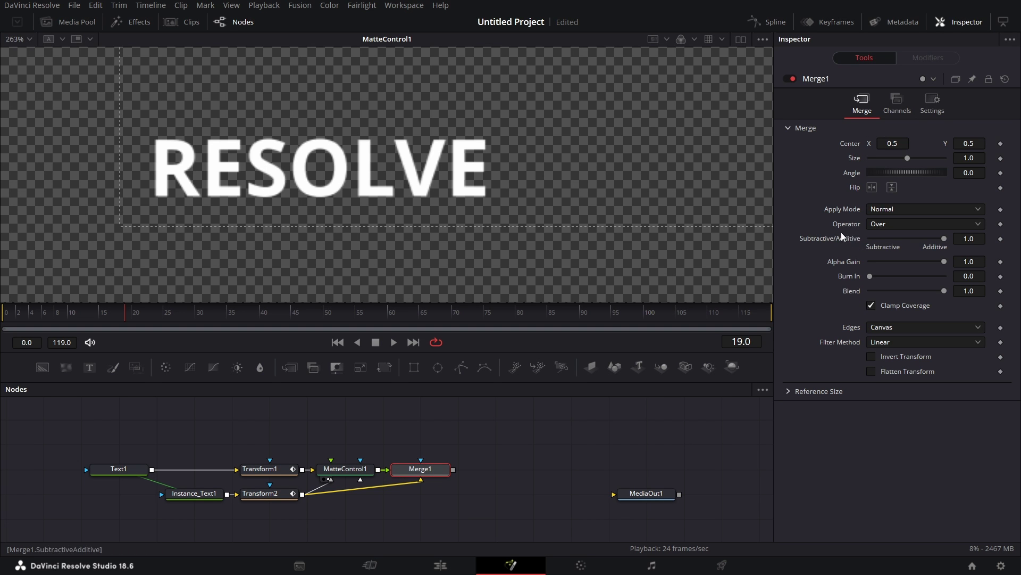
click(904, 223)
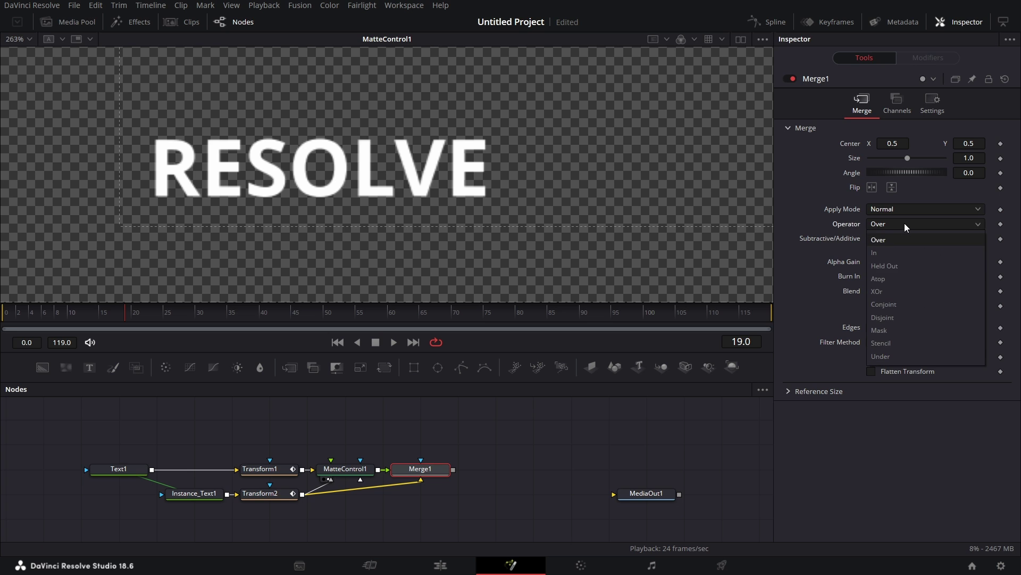
click(894, 343)
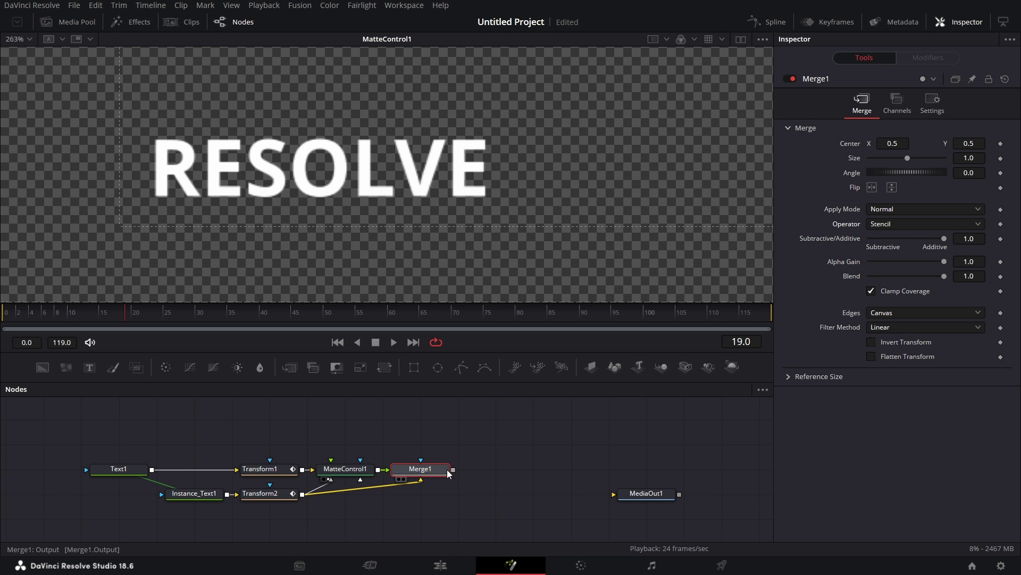
- View Merge1's output and play the animation from the start to frame 66
key(1)
drag(78, 316, 27, 317)
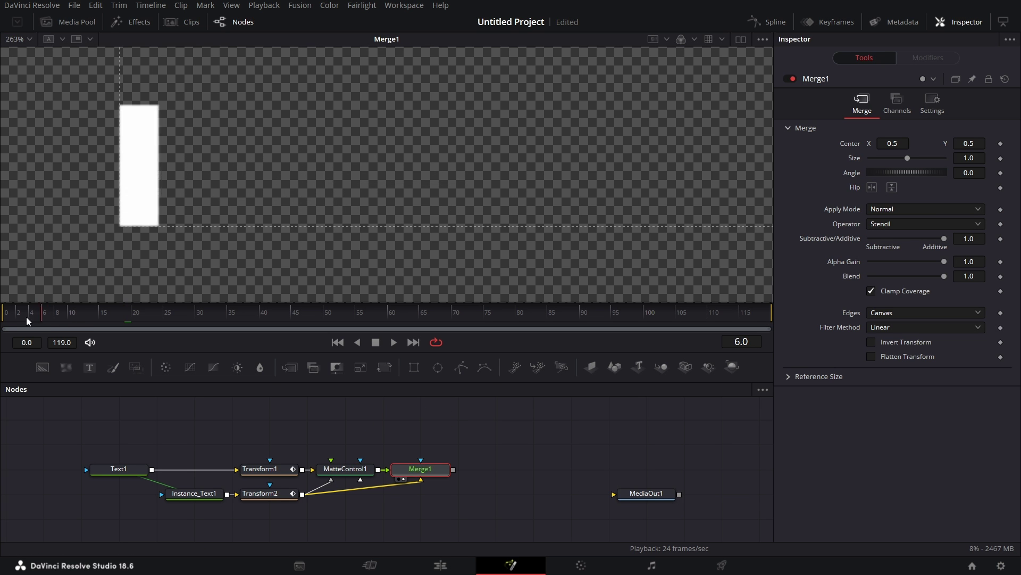
click(391, 345)
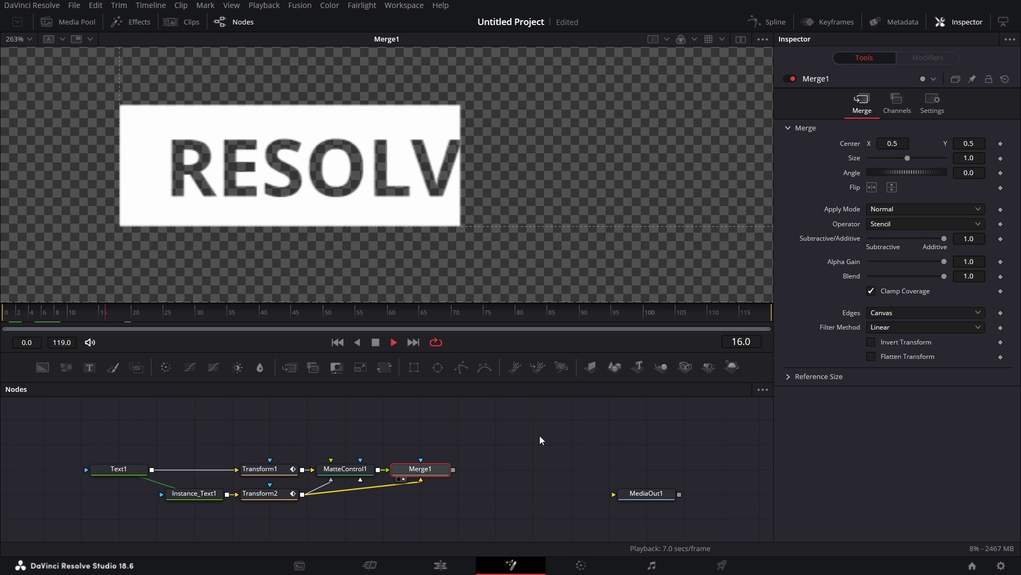
click(394, 342)
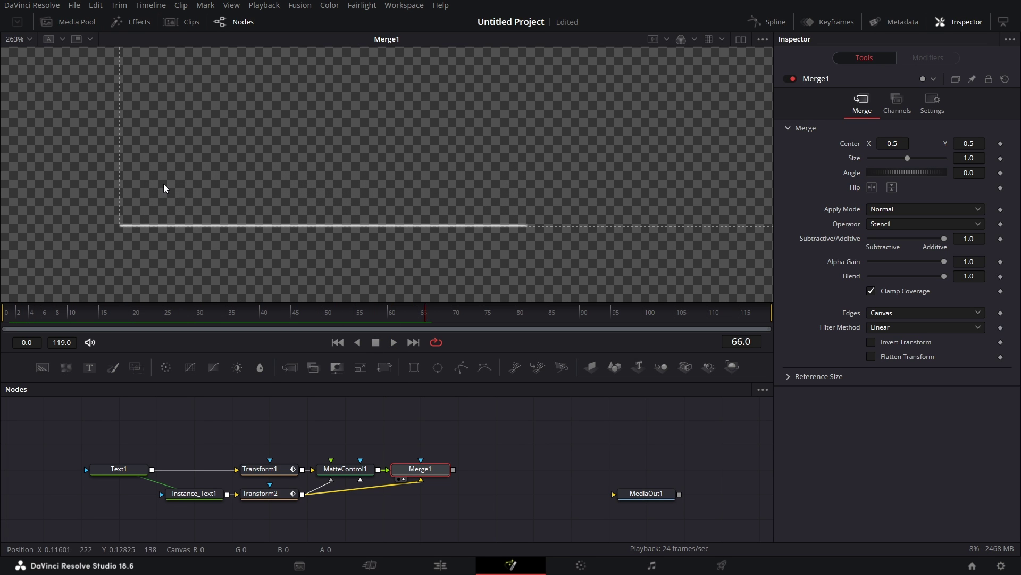
scroll(499, 442, down, 3)
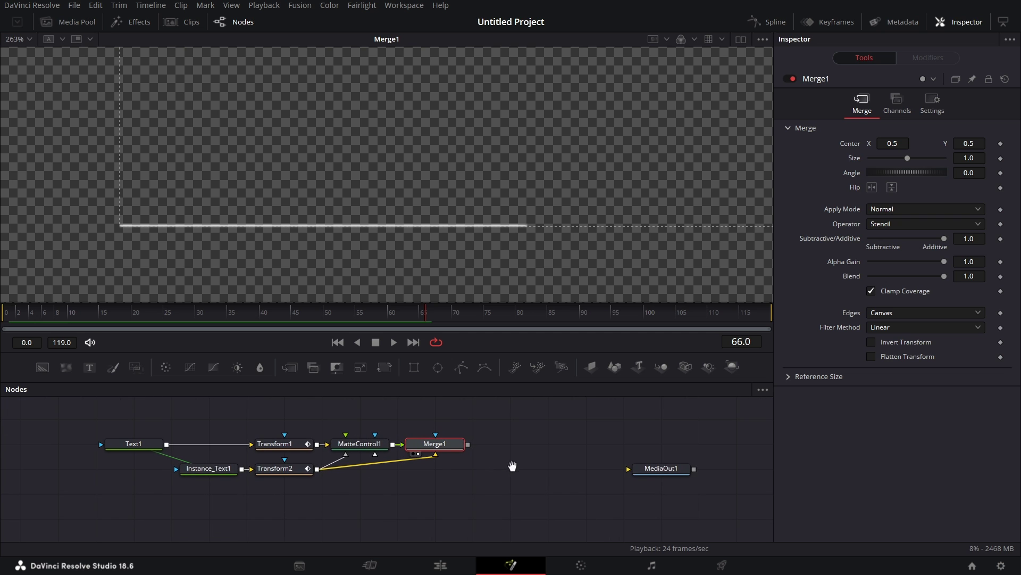
- Copy Transform2 and paste it as a linked instance, Instance_Transform2
scroll(407, 476, down, 1)
click(301, 490)
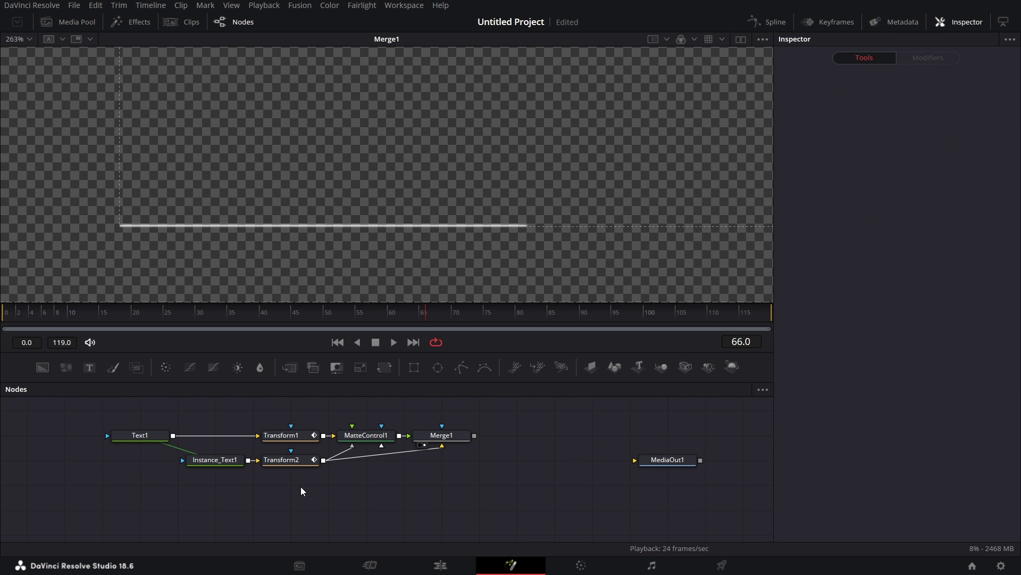
click(298, 461)
right_click(298, 460)
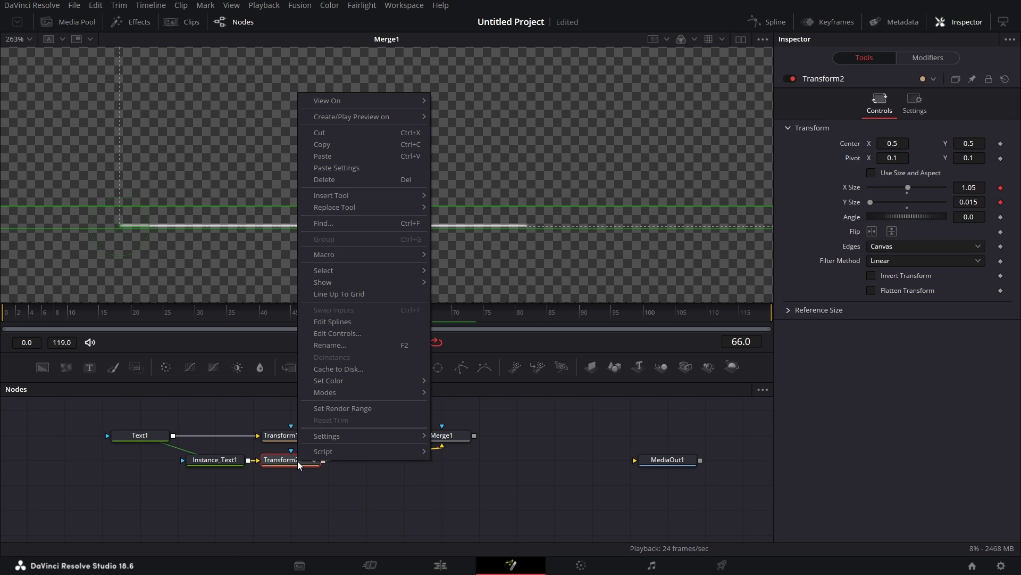
click(333, 148)
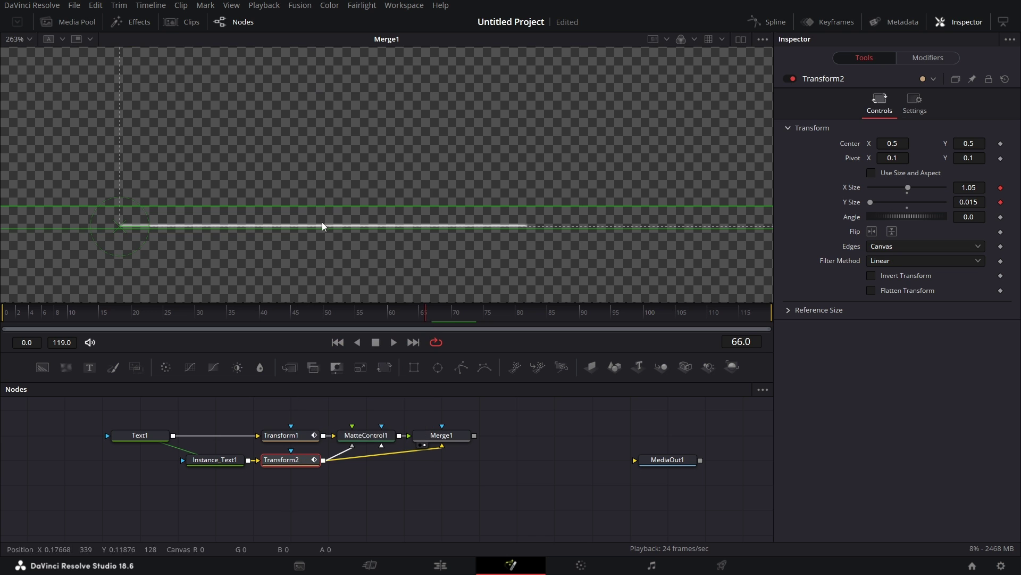
click(288, 493)
right_click(288, 492)
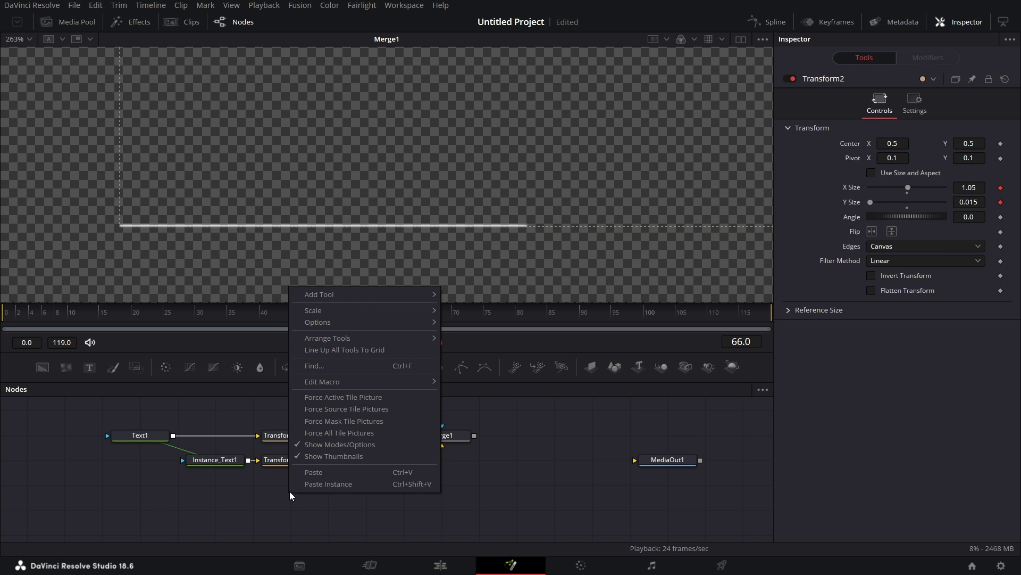
click(326, 483)
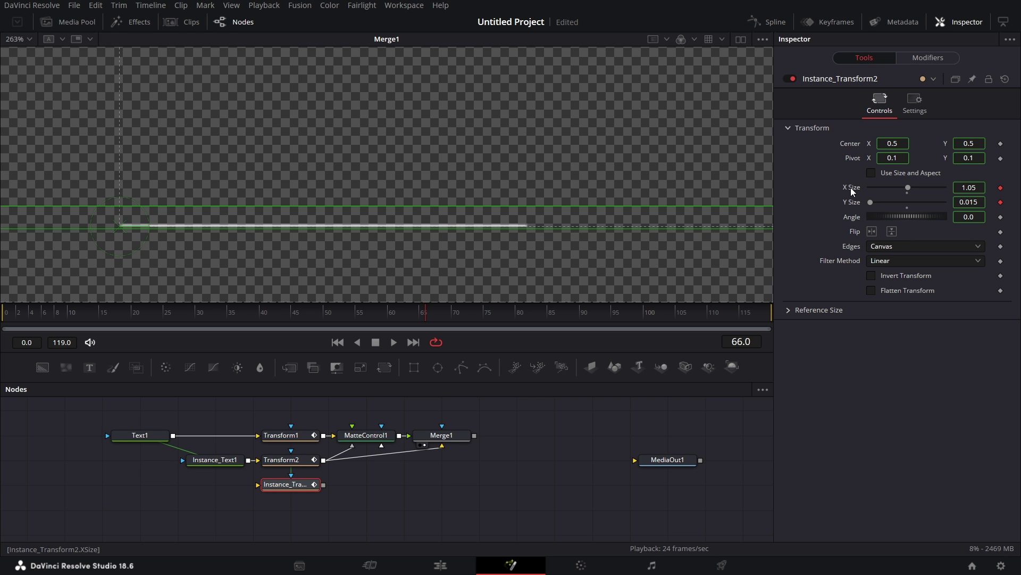
- Deinstance Instance_Transform2's X Size, set it to 1.05, and feed it Instance_Text1
right_click(851, 189)
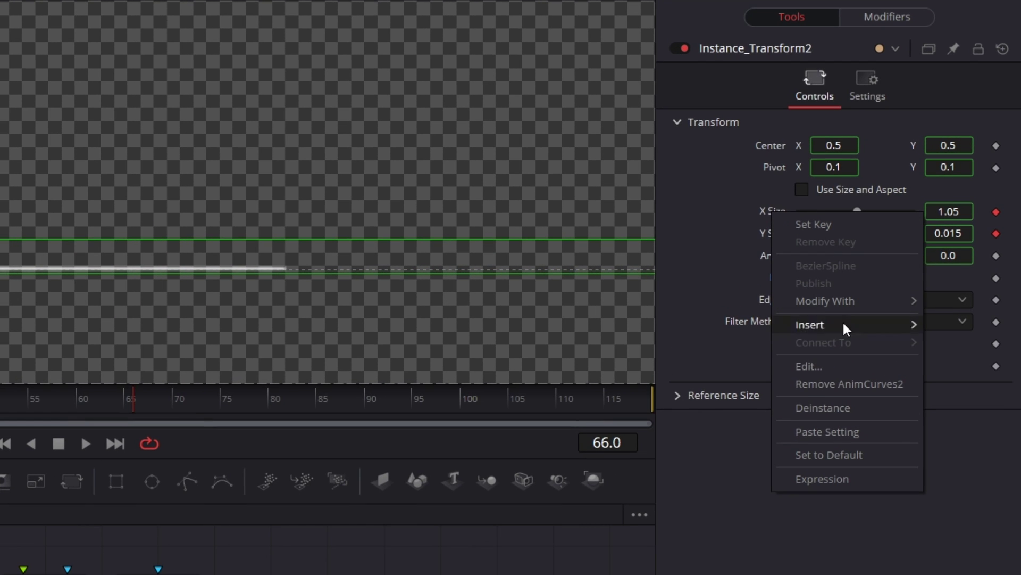
click(848, 408)
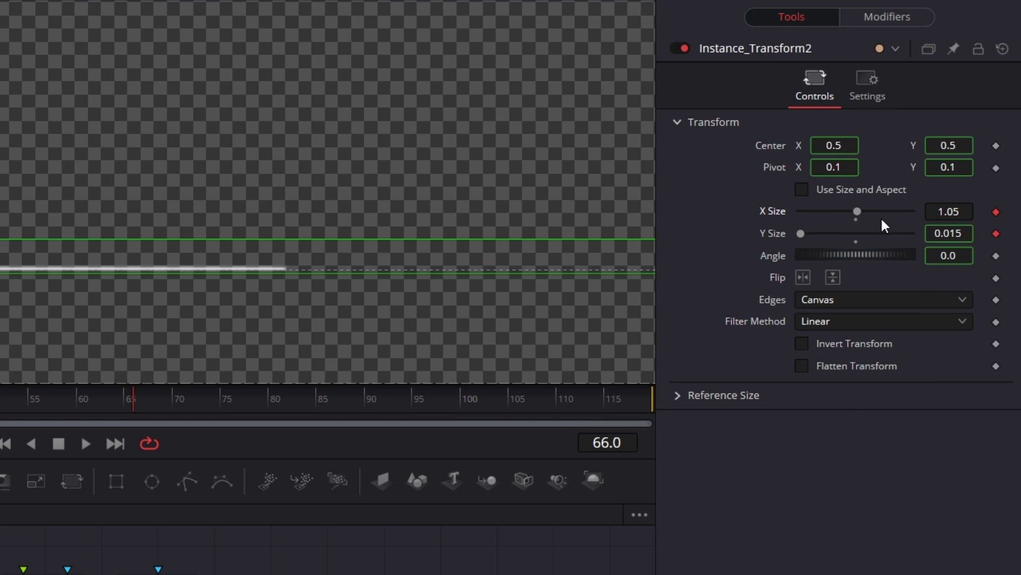
key(ctrl+z)
click(972, 212)
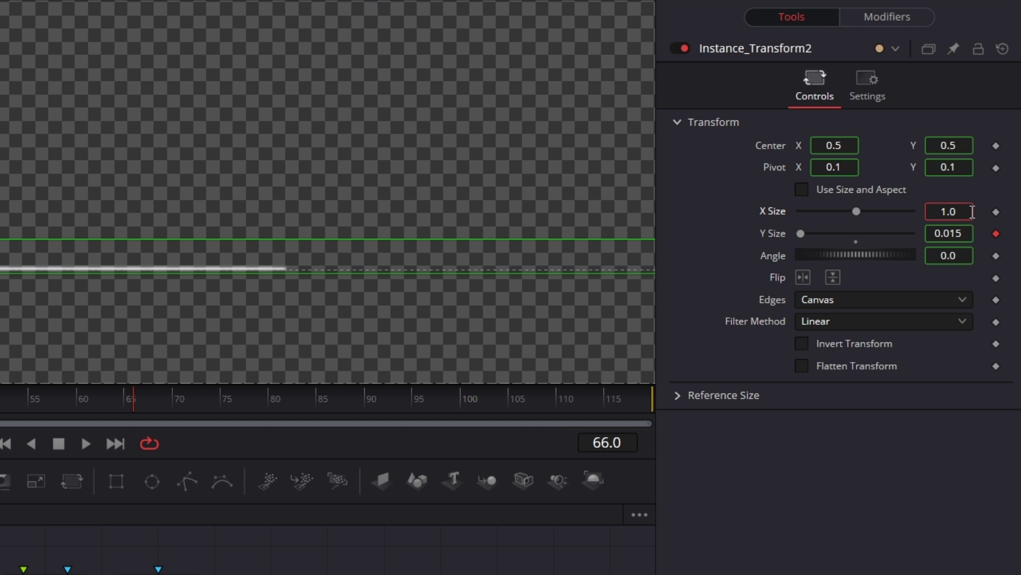
text(5)
key(Tab)
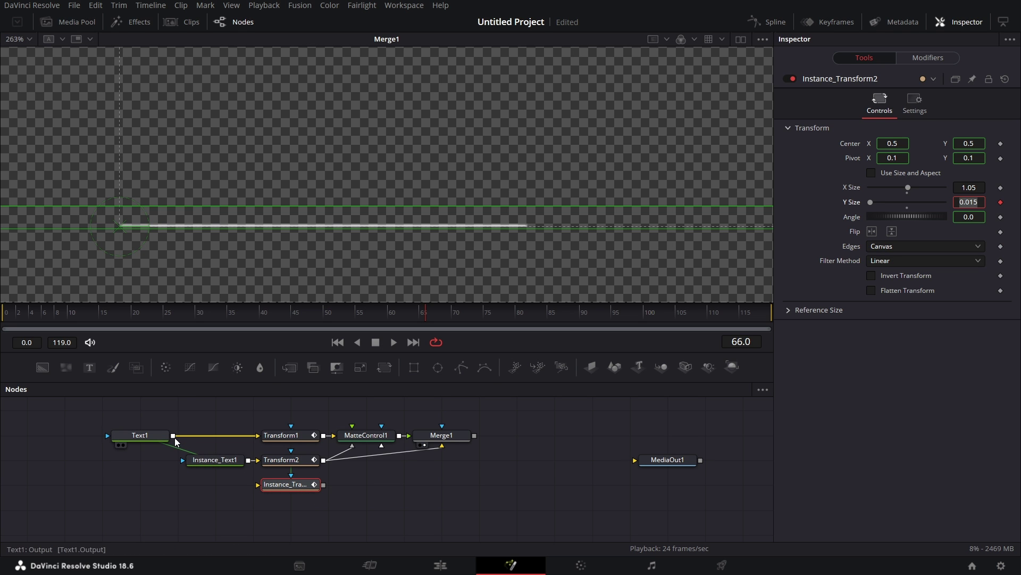
drag(248, 460, 392, 168)
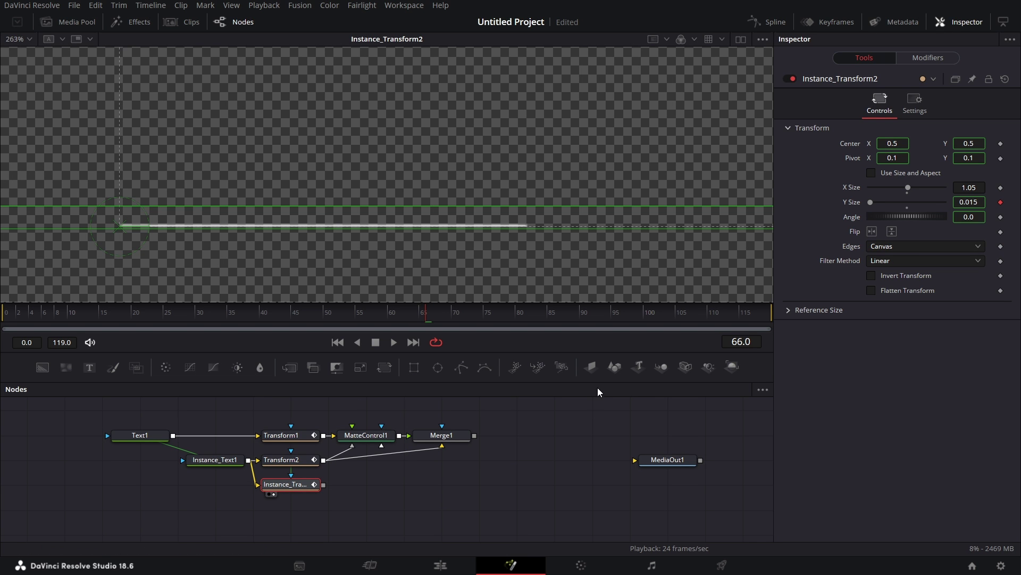
drag(112, 312, 4, 319)
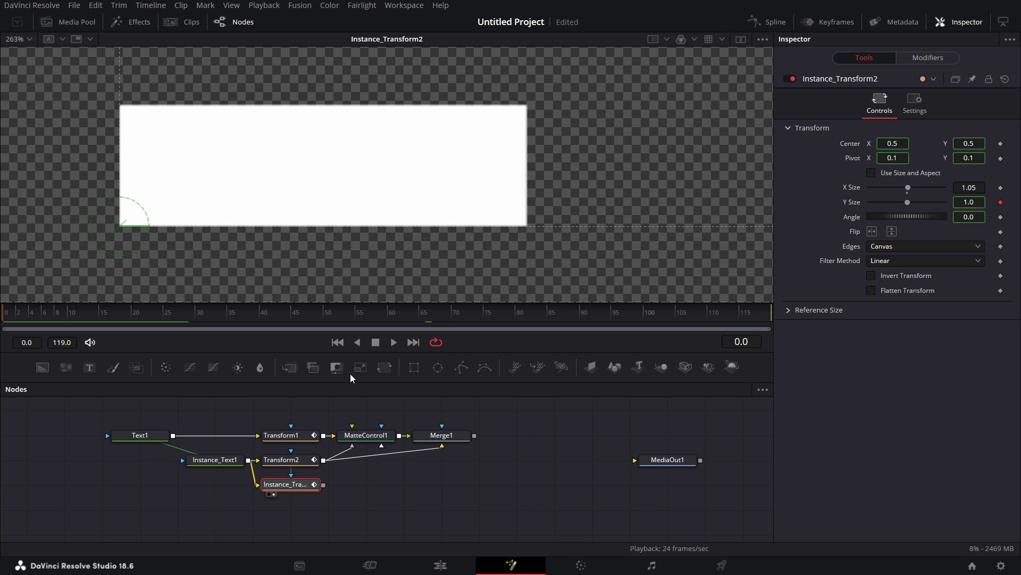
- Add MatteControl2 taking the text output with Instance_Transform2 as its matte
drag(337, 365, 291, 511)
click(324, 541)
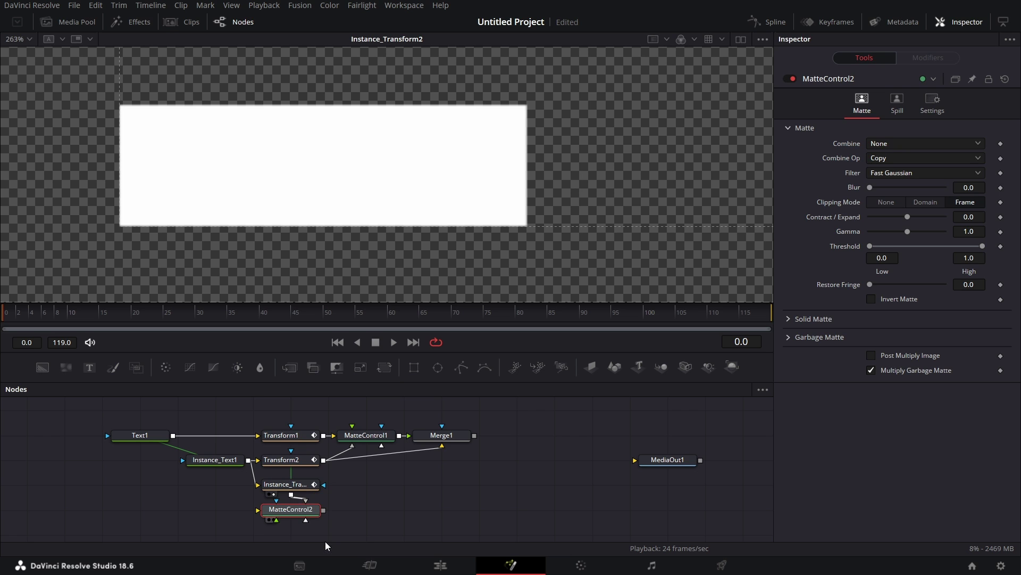
drag(173, 435, 258, 497)
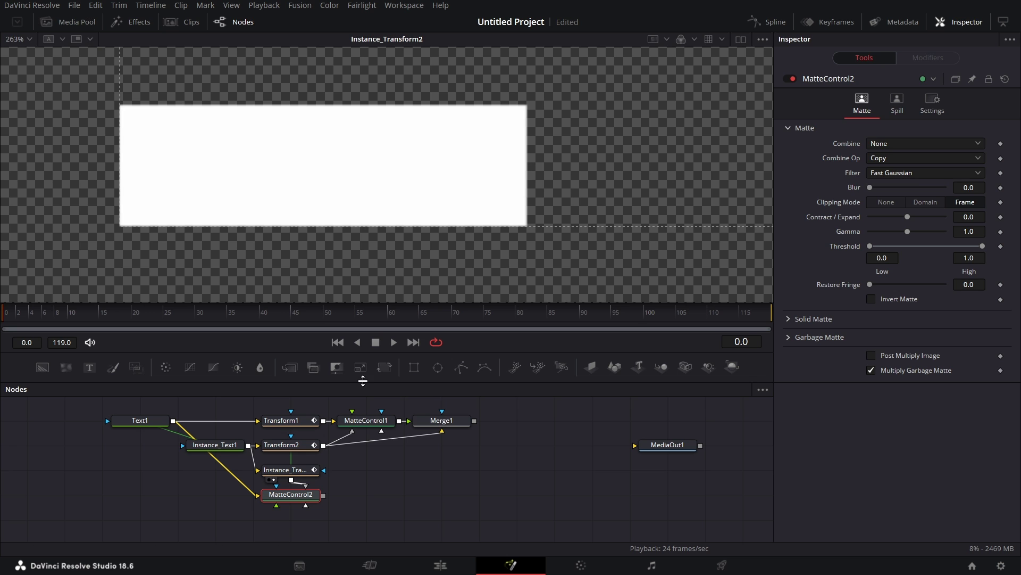
- Add Merge2 combining MatteControl2 over Merge1 and view its result
drag(291, 370, 438, 499)
drag(323, 496, 439, 487)
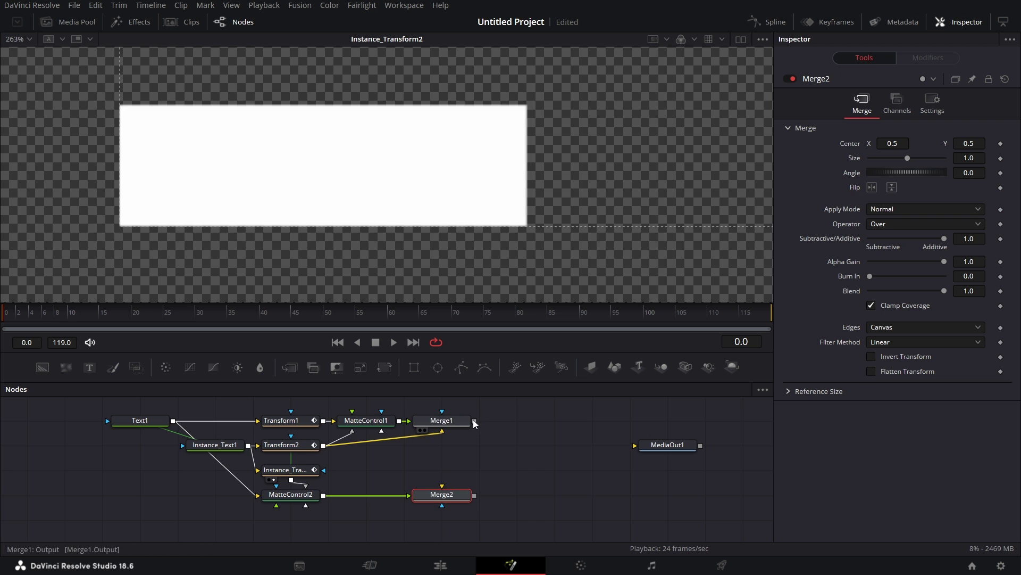
drag(473, 419, 442, 502)
key(1)
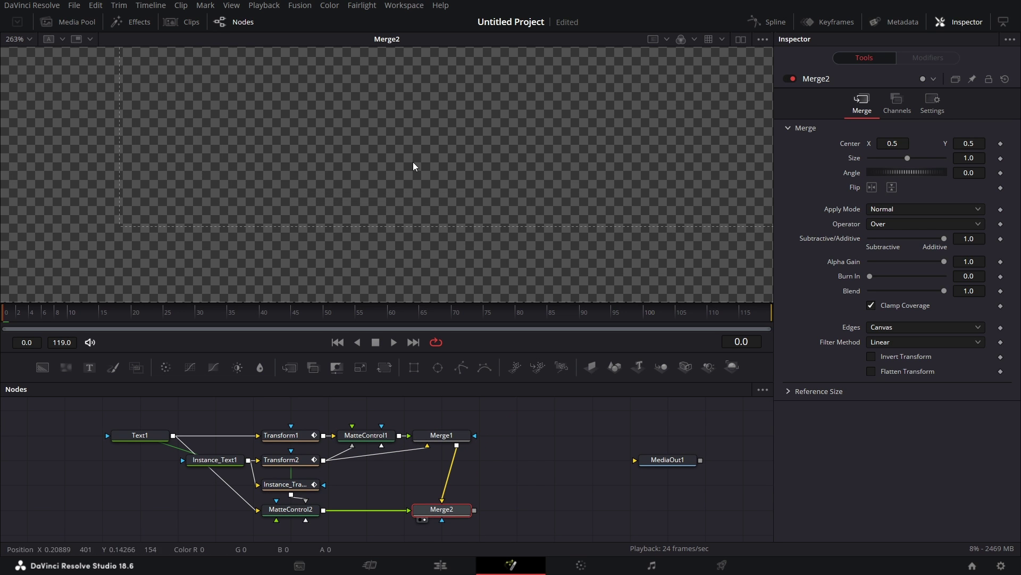
- Move MediaOut1 beside Merge2 and connect Merge2's output to it
click(394, 343)
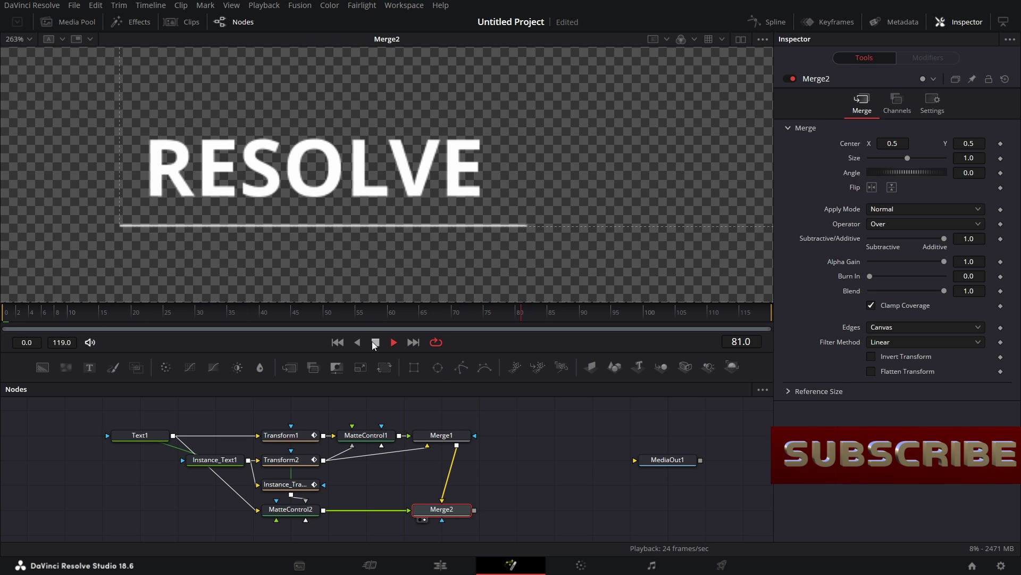
click(393, 342)
scroll(458, 499, down, 1)
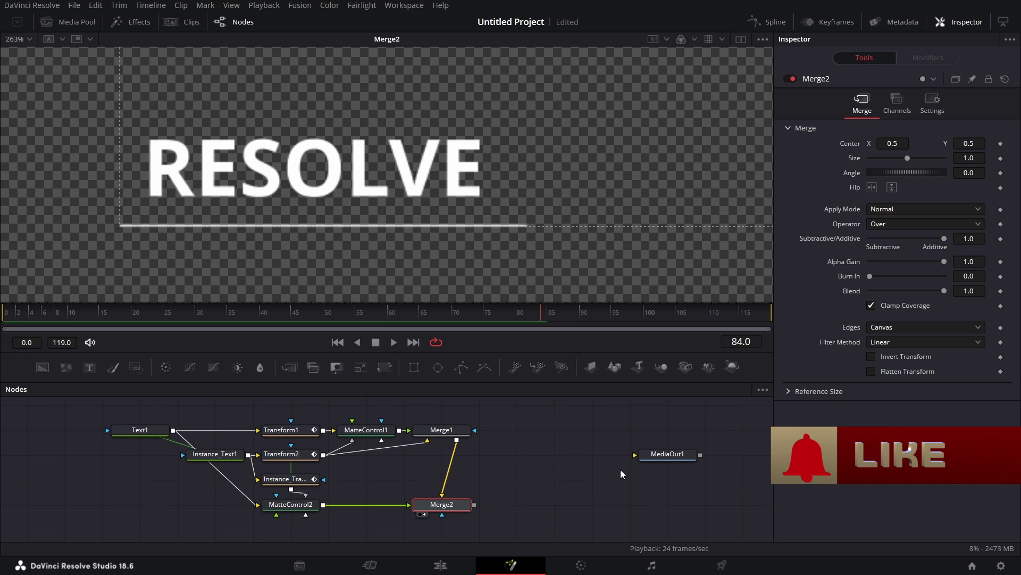
drag(669, 461, 632, 491)
click(629, 504)
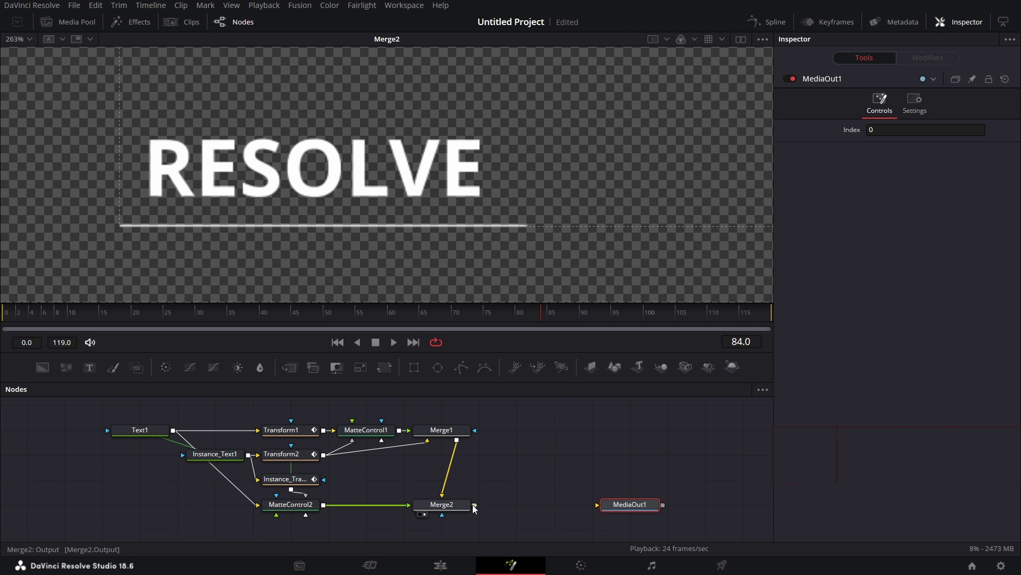
drag(472, 504, 640, 504)
- Rewind to frame 0 and play the final lower-third output
click(7, 314)
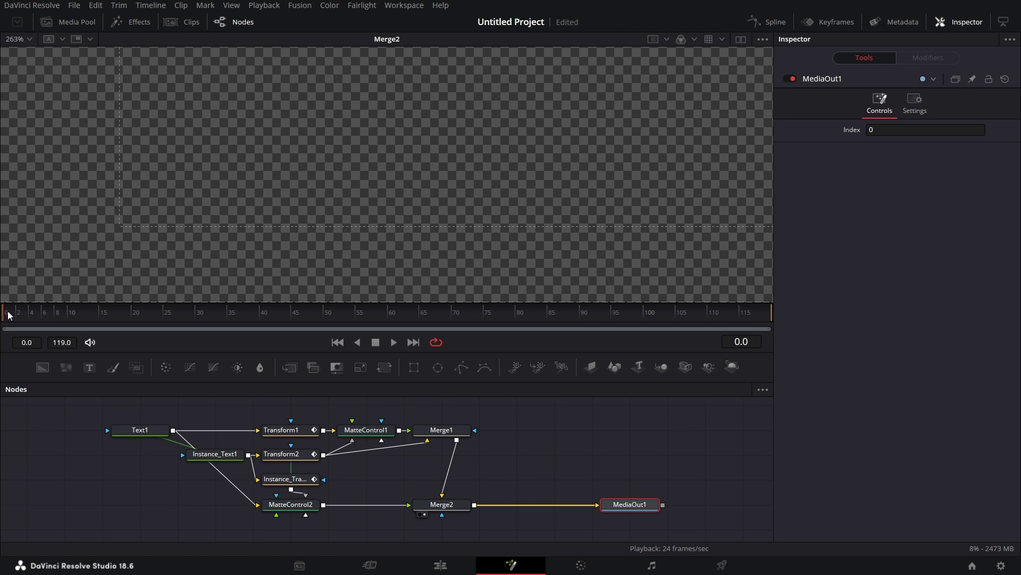
click(393, 343)
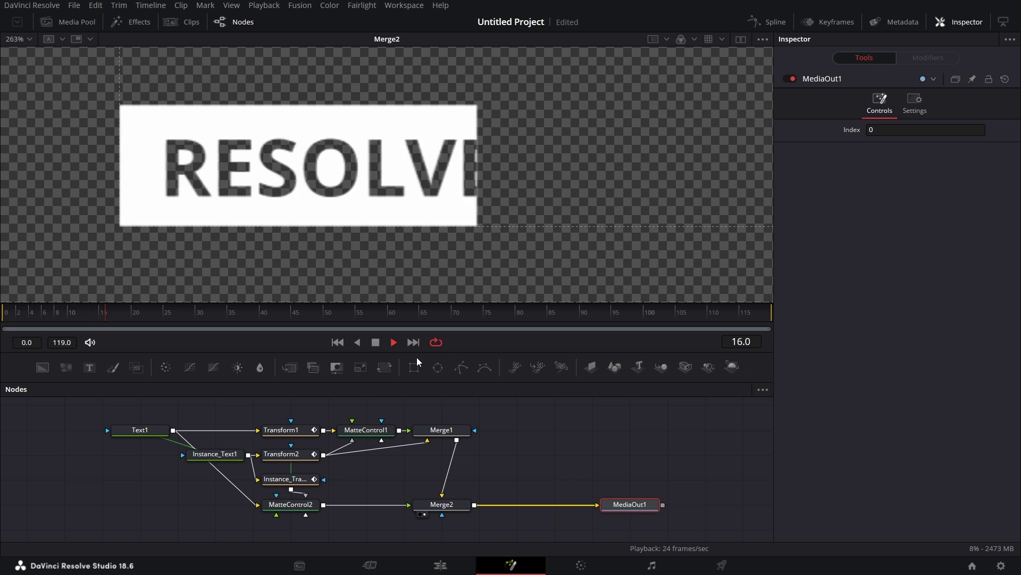
click(378, 346)
drag(566, 463, 568, 454)
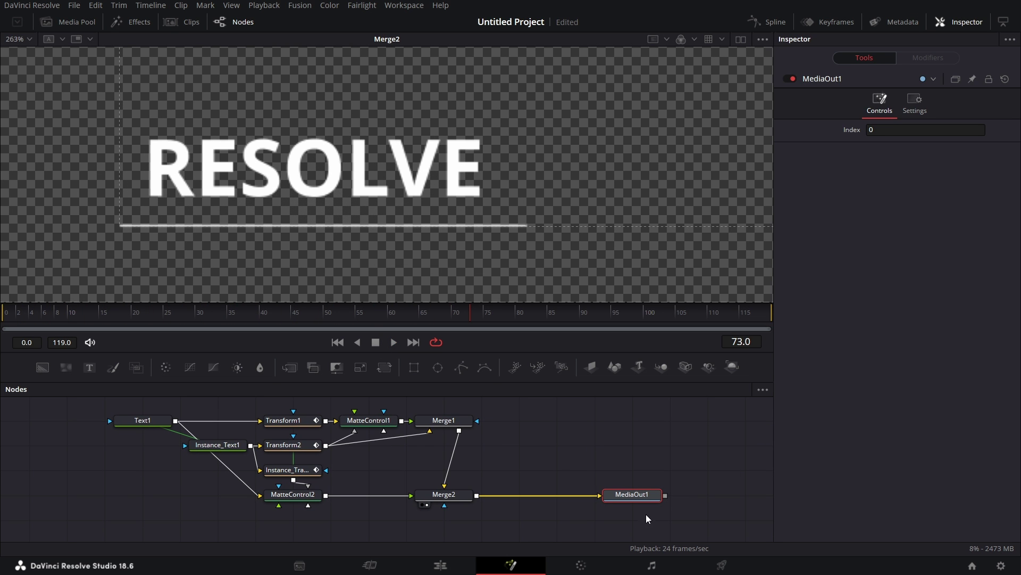